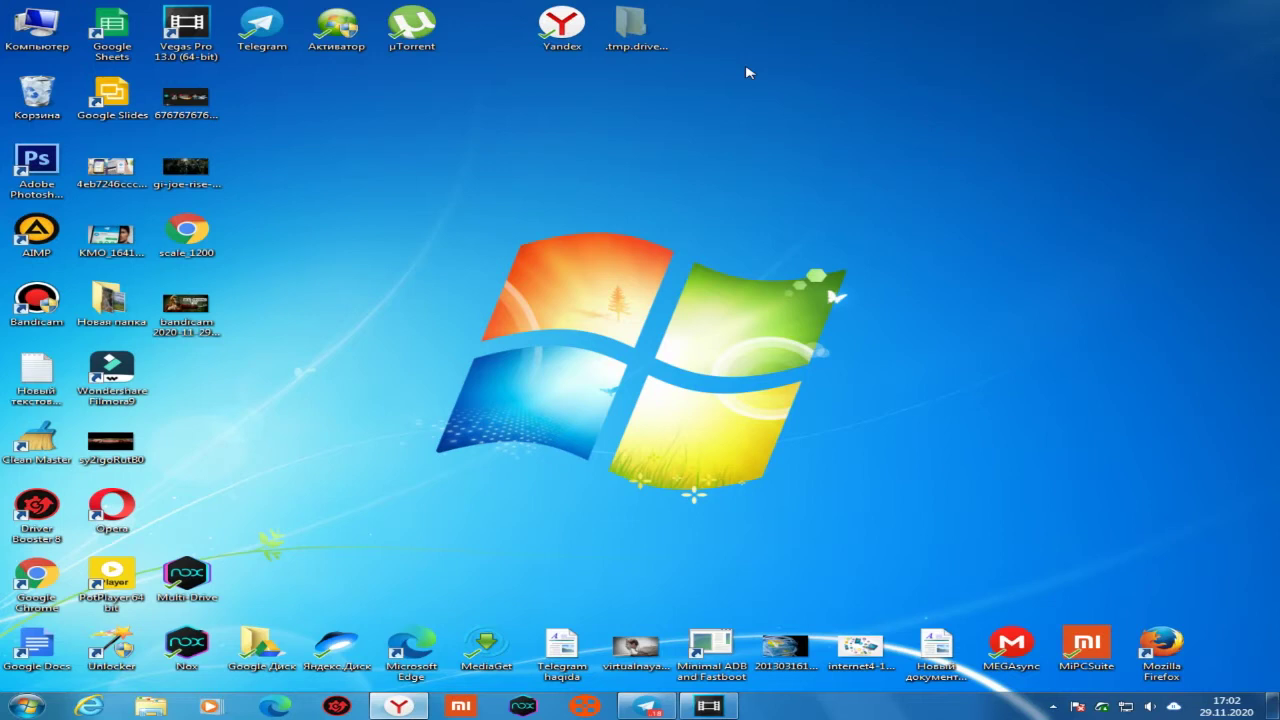
- Move the PotPlayer 64 bit shortcut to the middle of the desktop and delete it to the Recycle Bin
drag(111, 575, 496, 290)
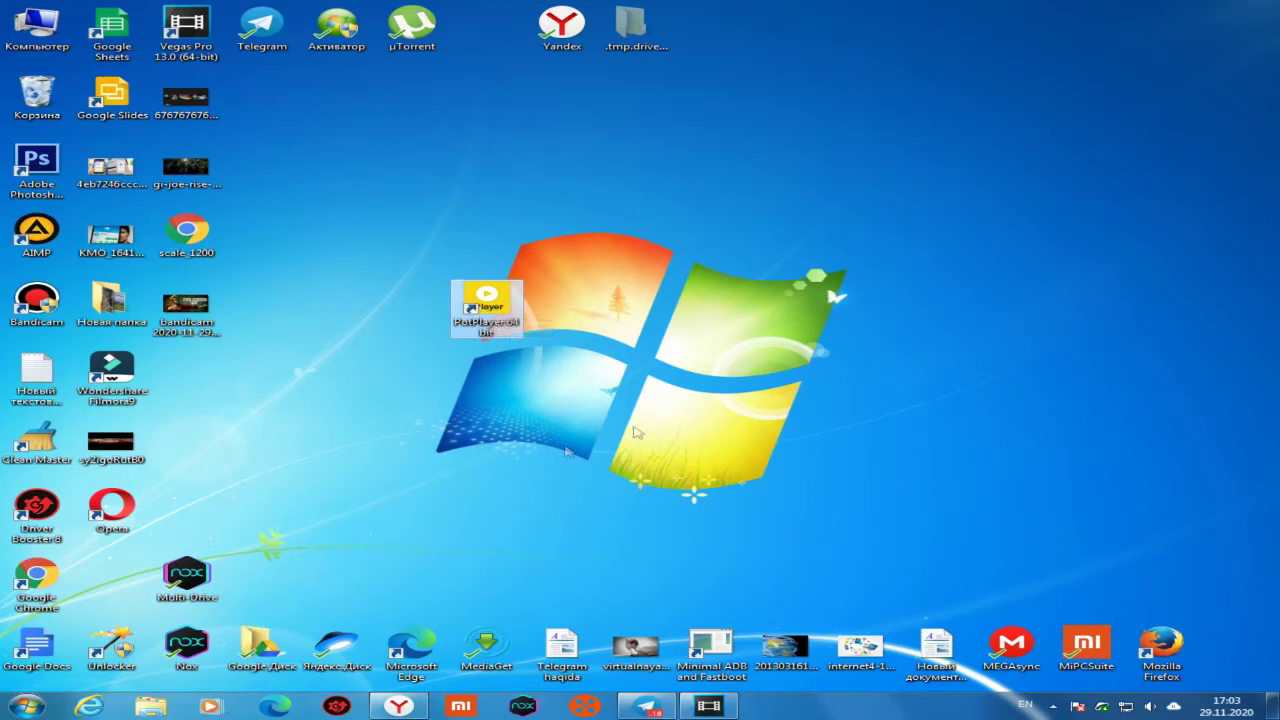
right_click(489, 314)
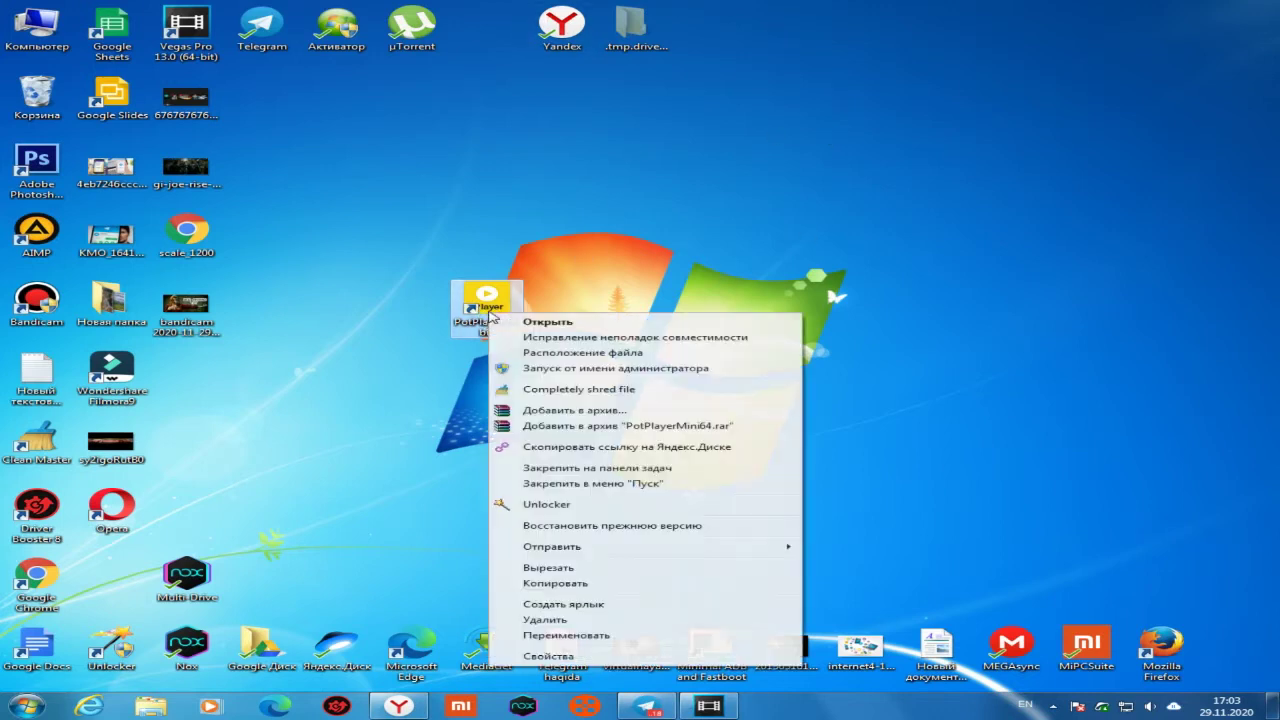
click(565, 622)
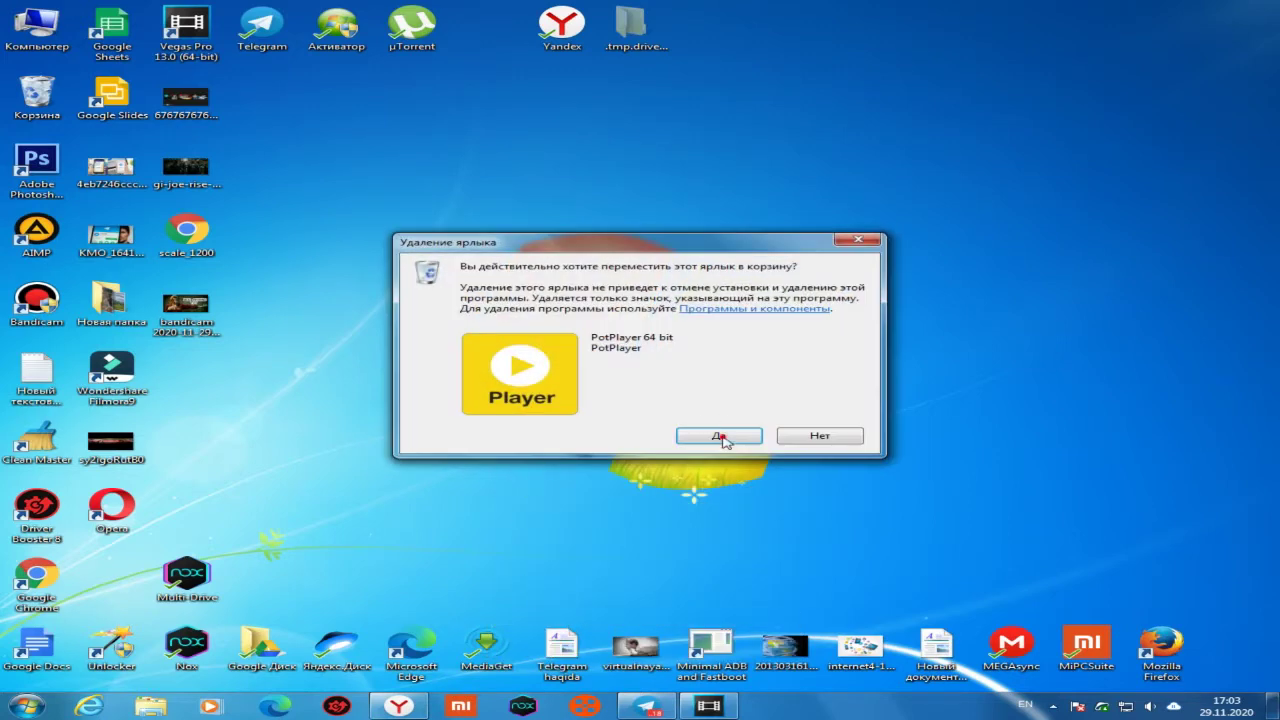
click(722, 438)
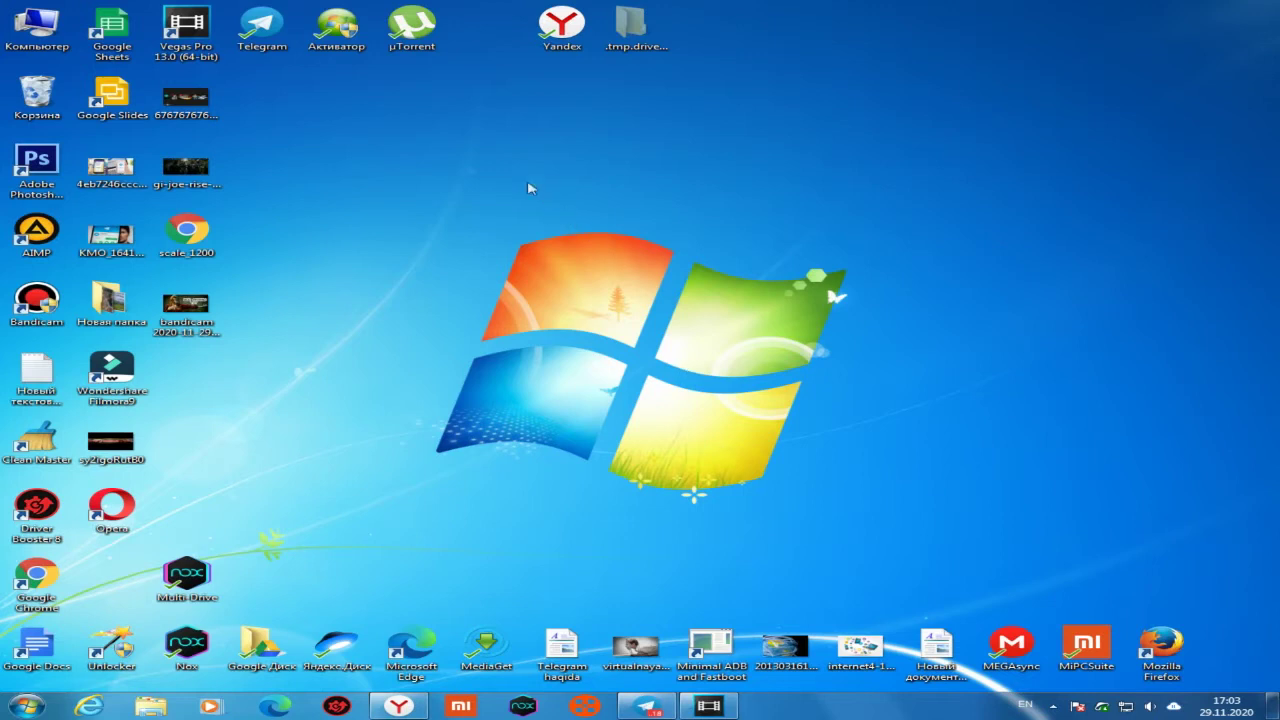
drag(563, 168, 950, 440)
drag(389, 226, 980, 400)
mouse_move(188, 240)
mouse_down()
mouse_move(316, 225)
mouse_move(187, 280)
mouse_move(186, 246)
mouse_up()
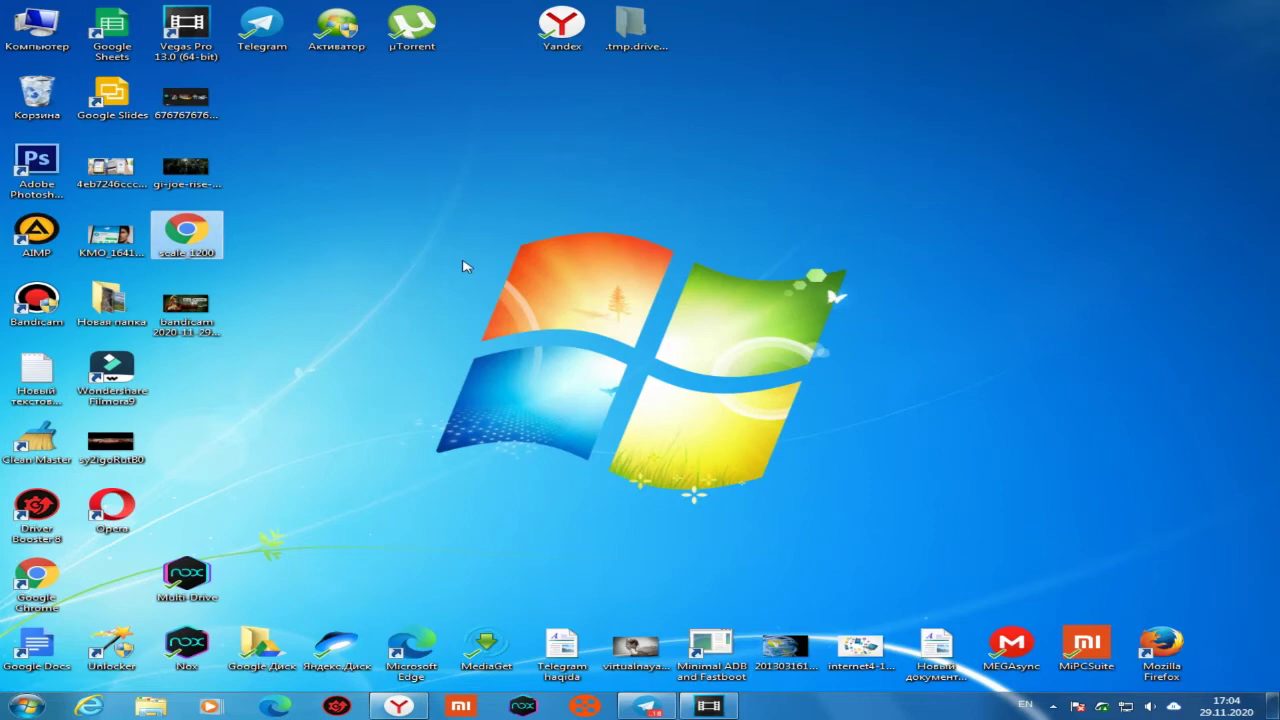
- Browse to Program Files (x86) on drive C: and look through the installed program folders
click(150, 706)
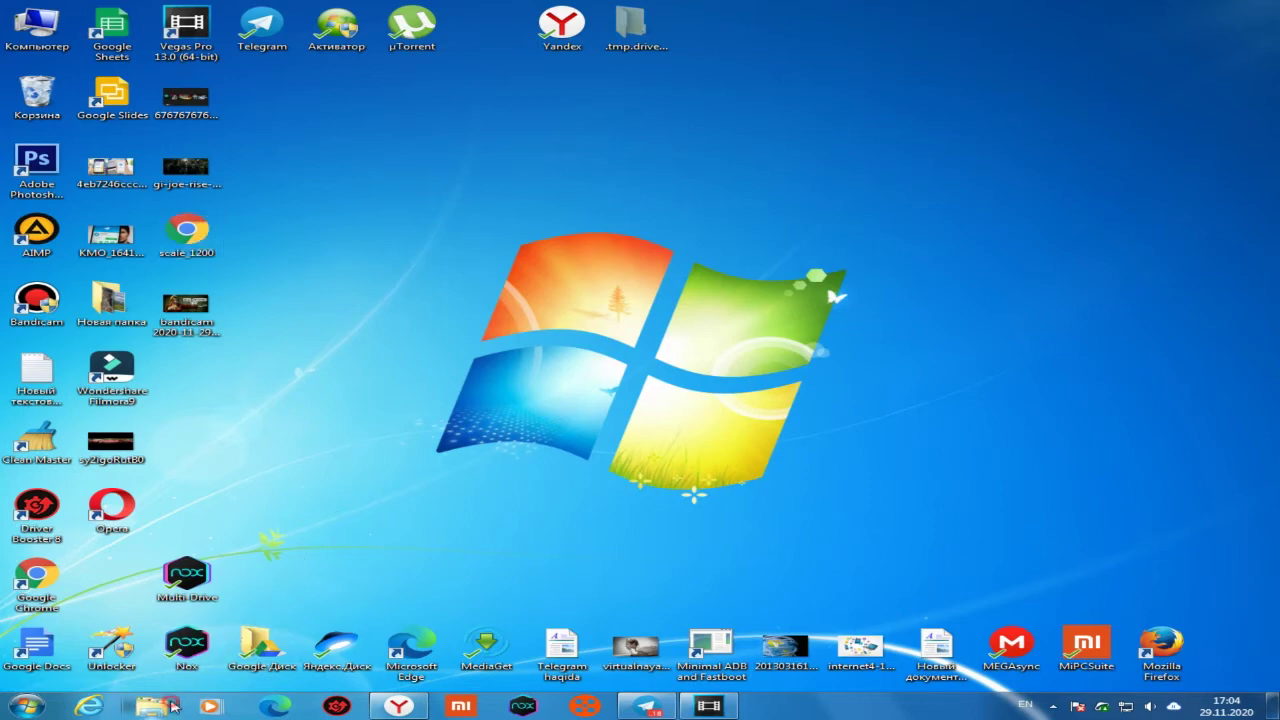
click(560, 374)
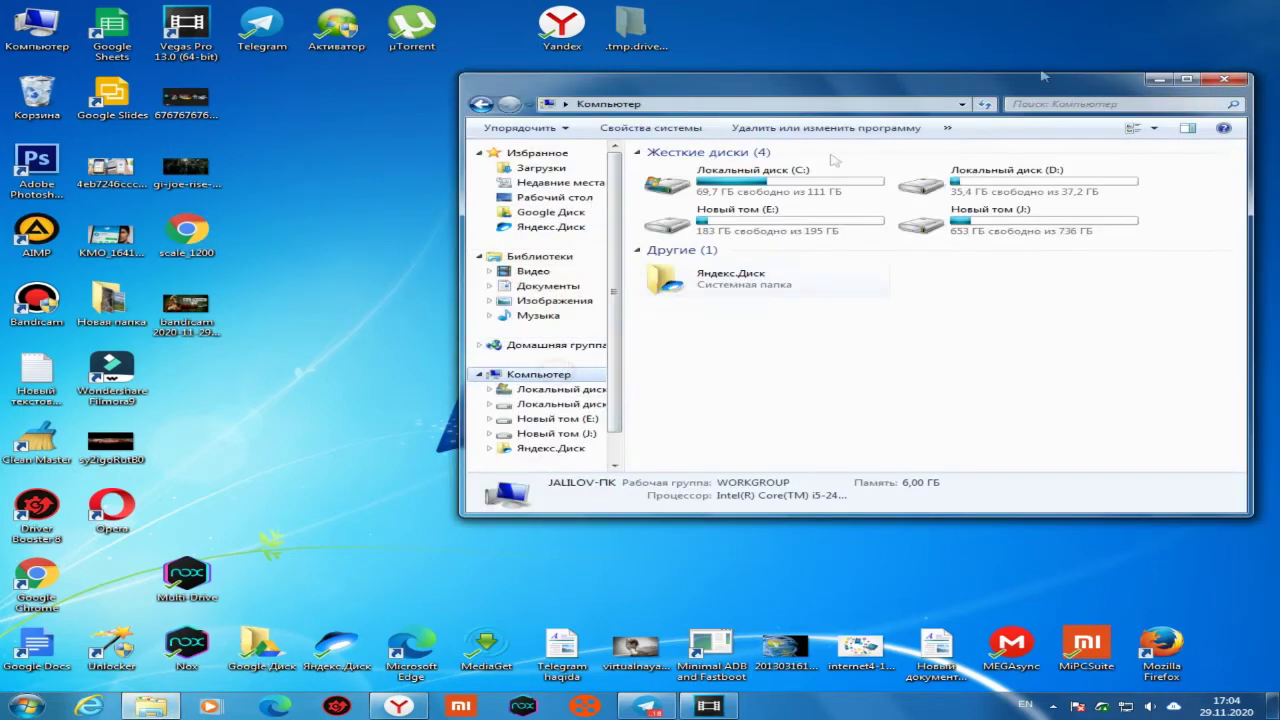
double_click(800, 181)
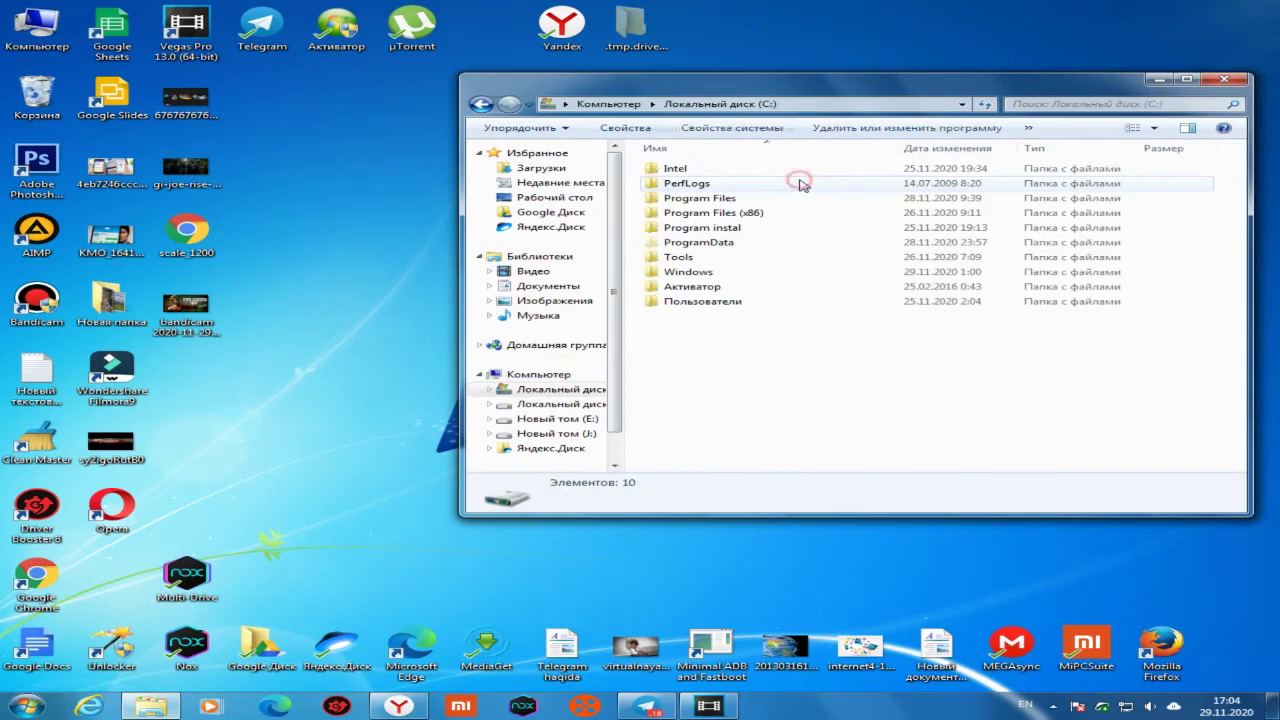
double_click(708, 212)
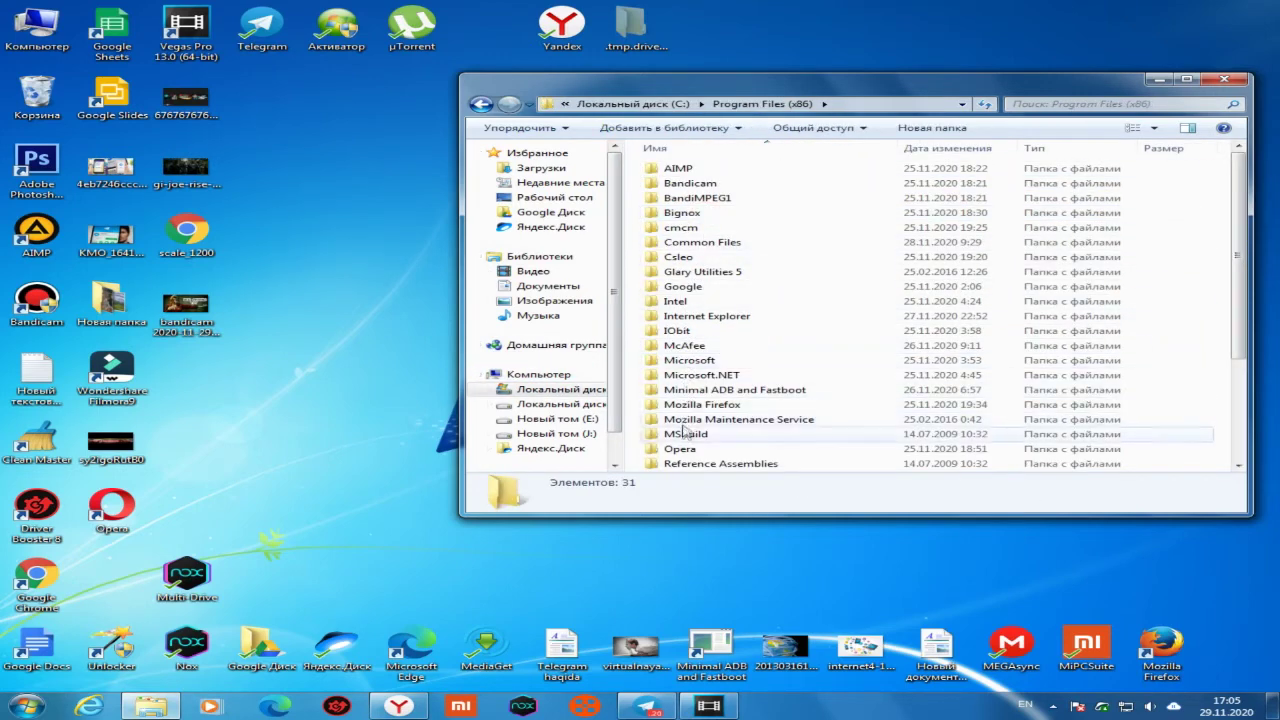
click(683, 287)
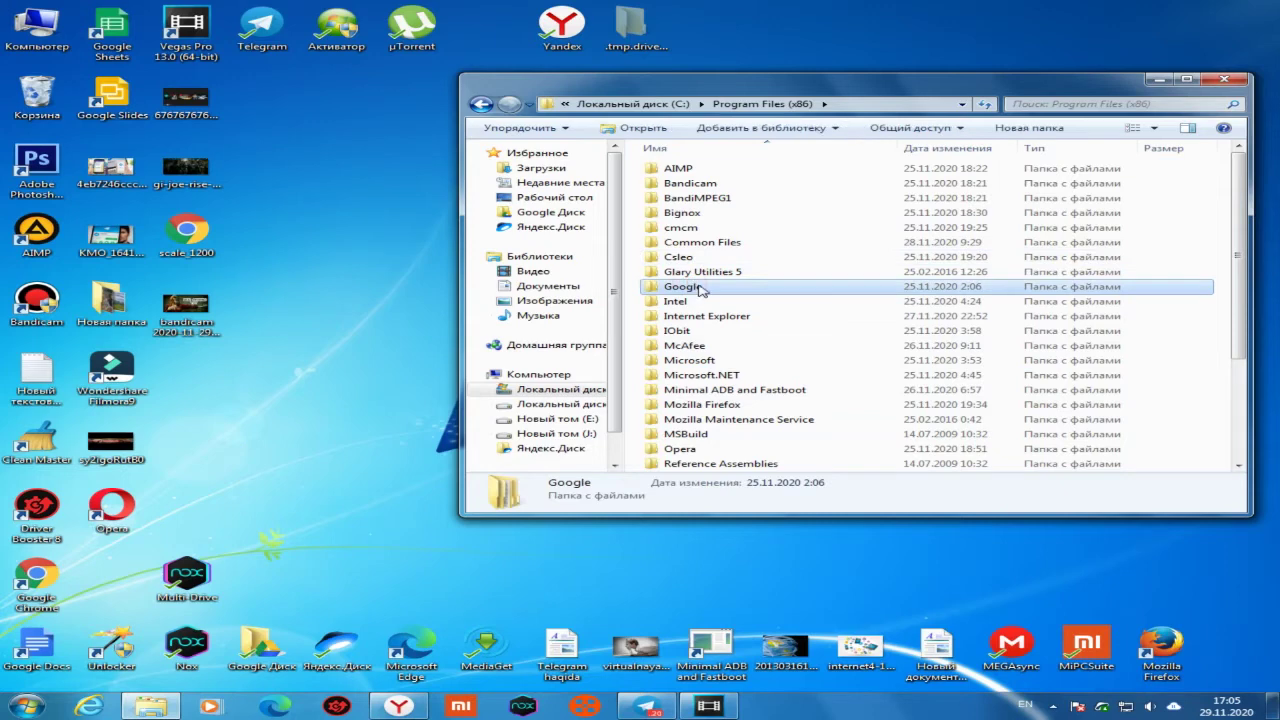
scroll(700, 290, down, 4)
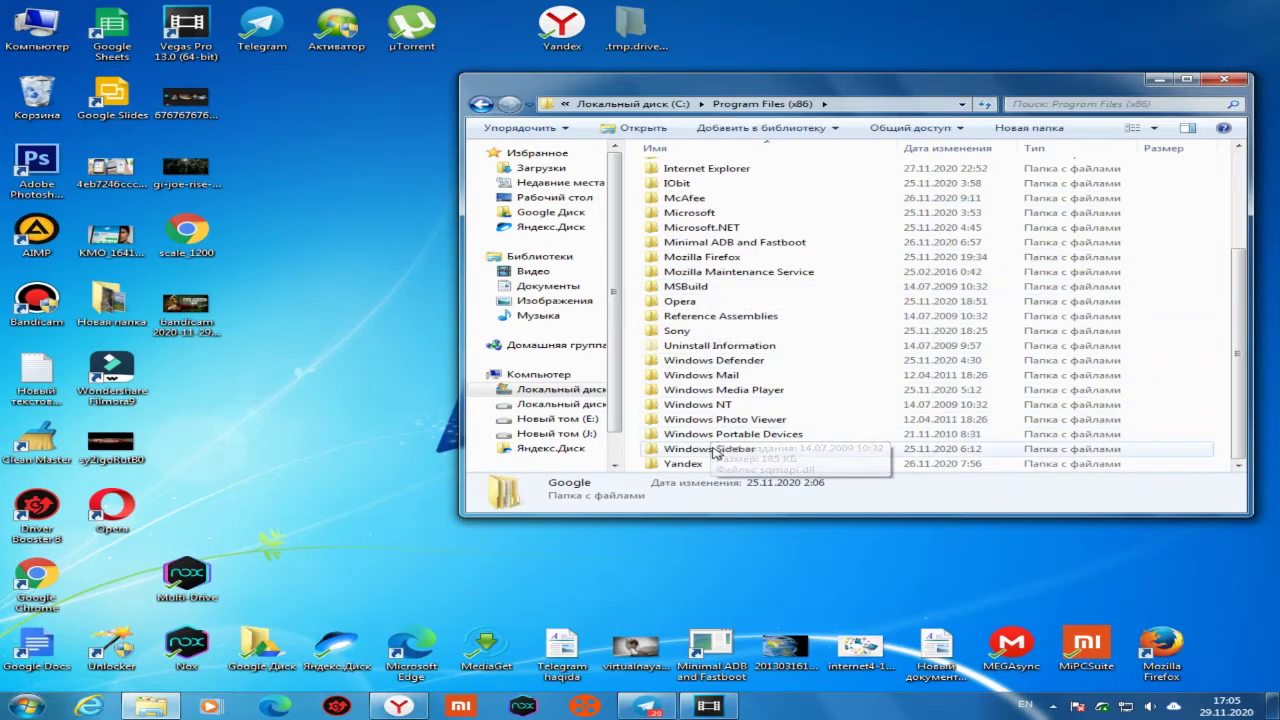
scroll(708, 415, up, 3)
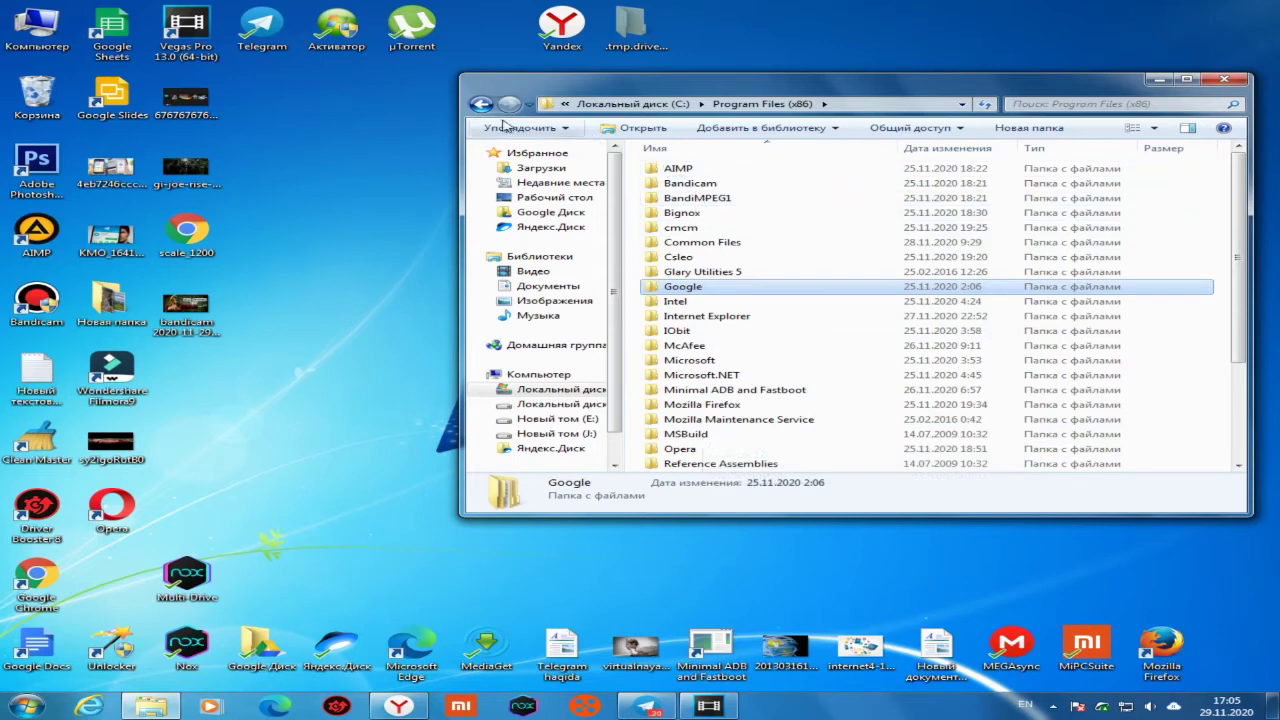
- Examine the program files in C:\Program Files\DAUM\PotPlayer and close the folder window
key(BackSpace)
double_click(690, 198)
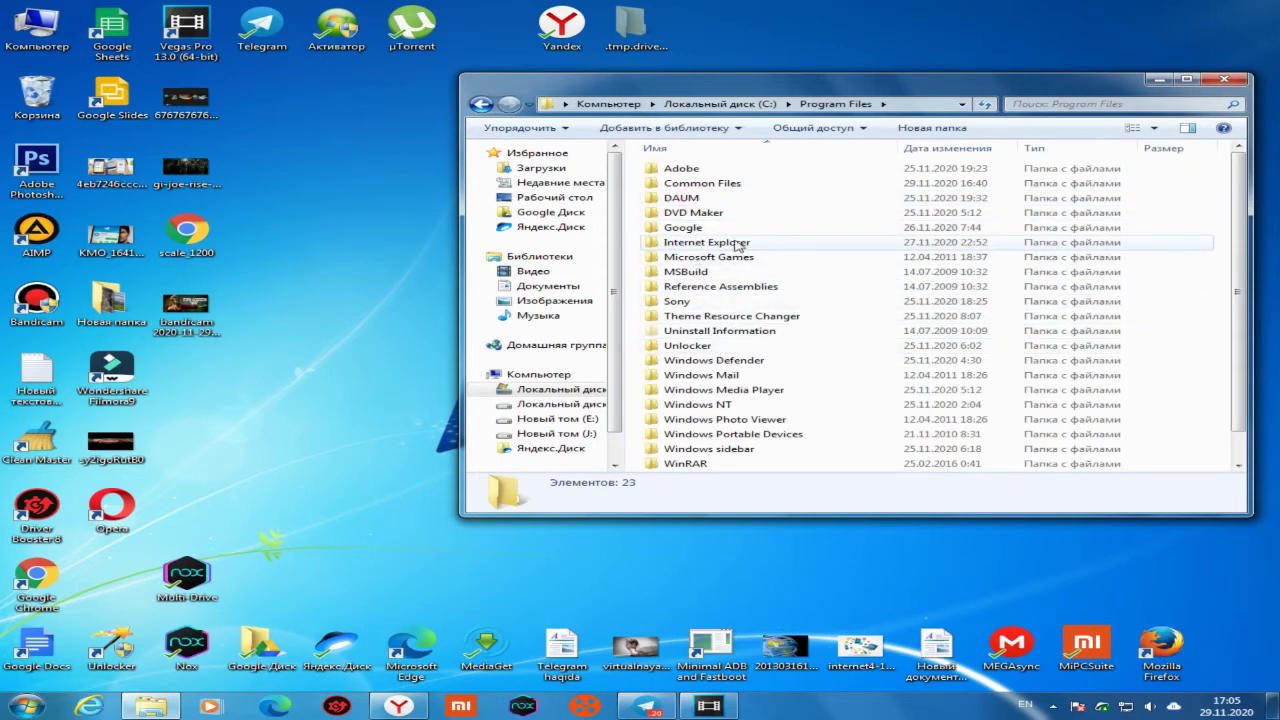
double_click(724, 199)
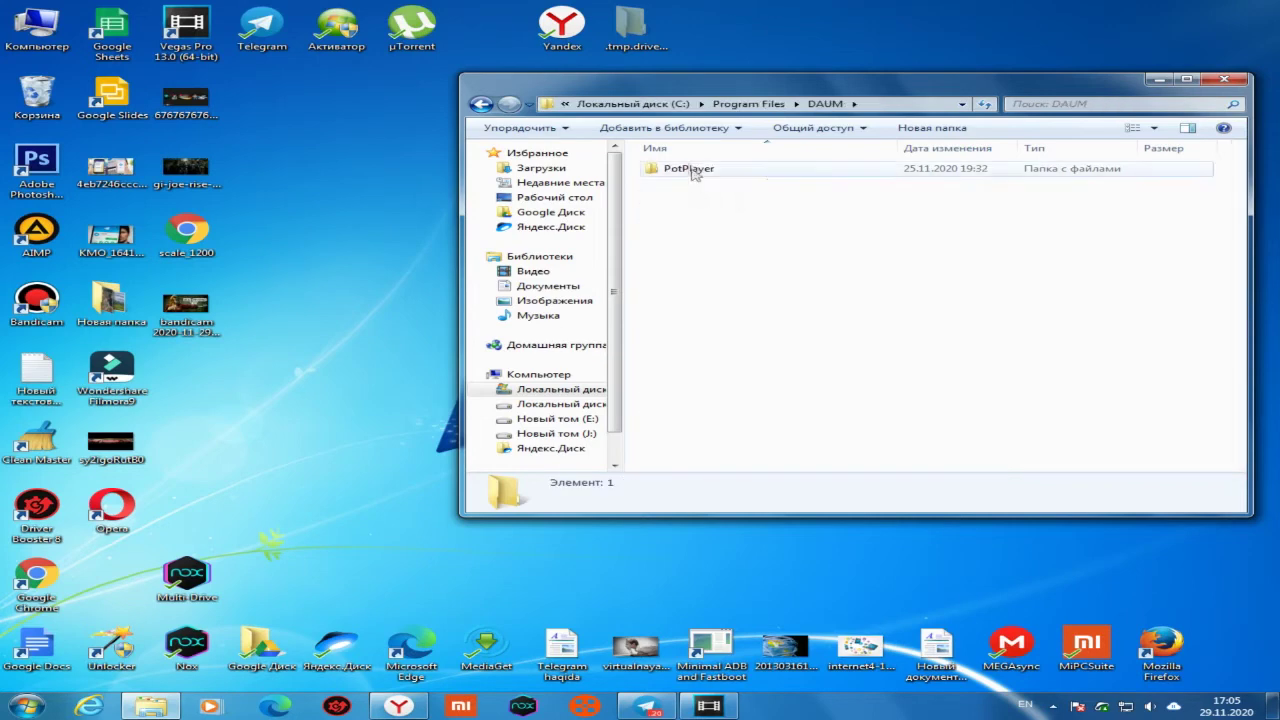
double_click(686, 170)
scroll(720, 370, down, 5)
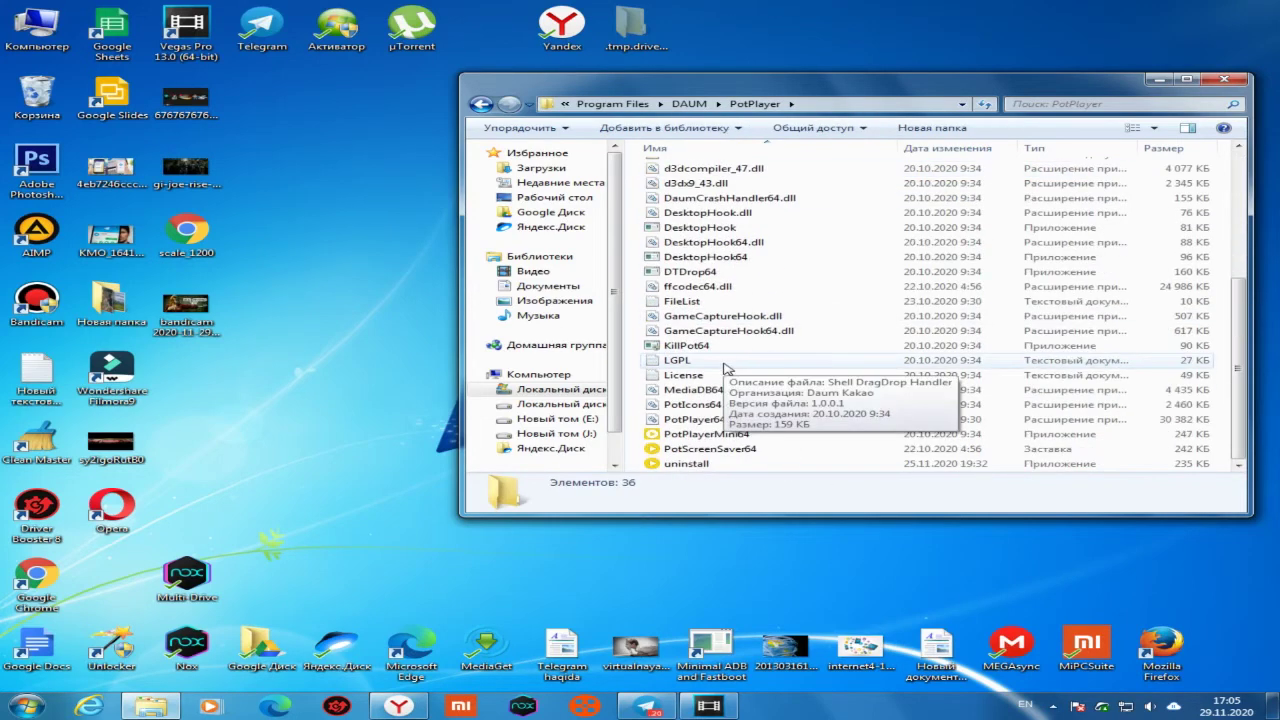
scroll(742, 420, up, 5)
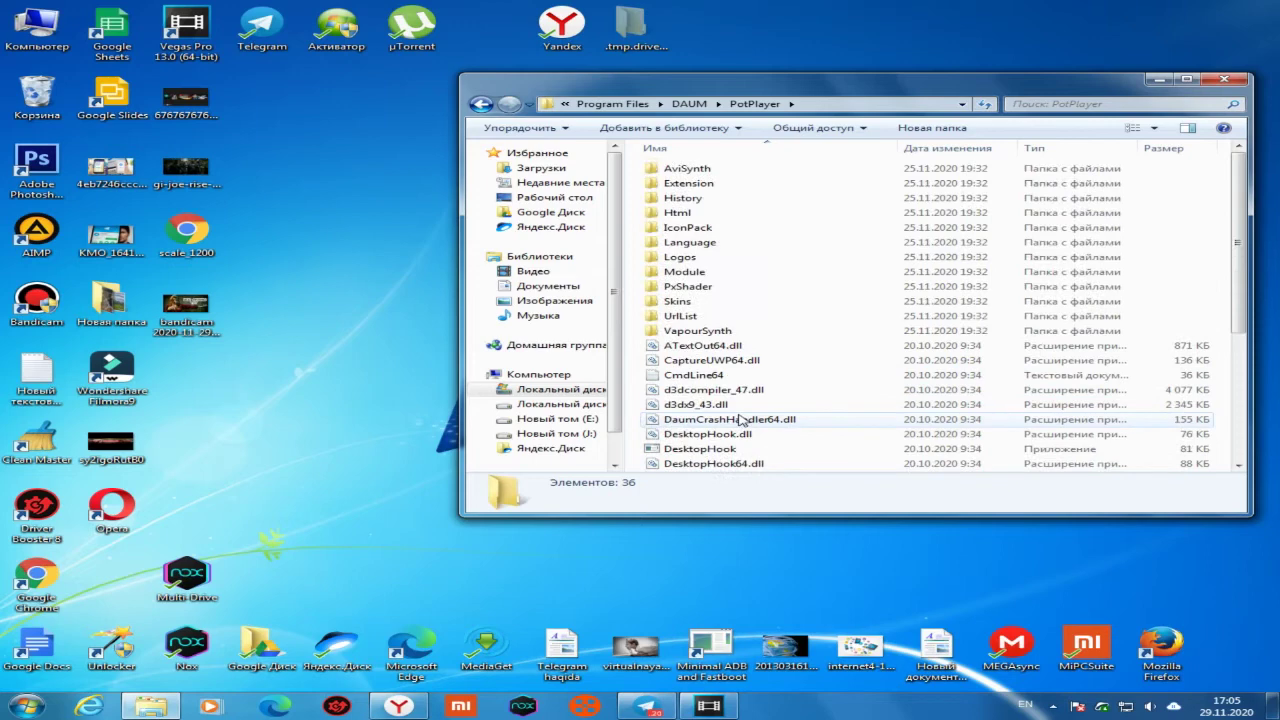
scroll(742, 420, down, 5)
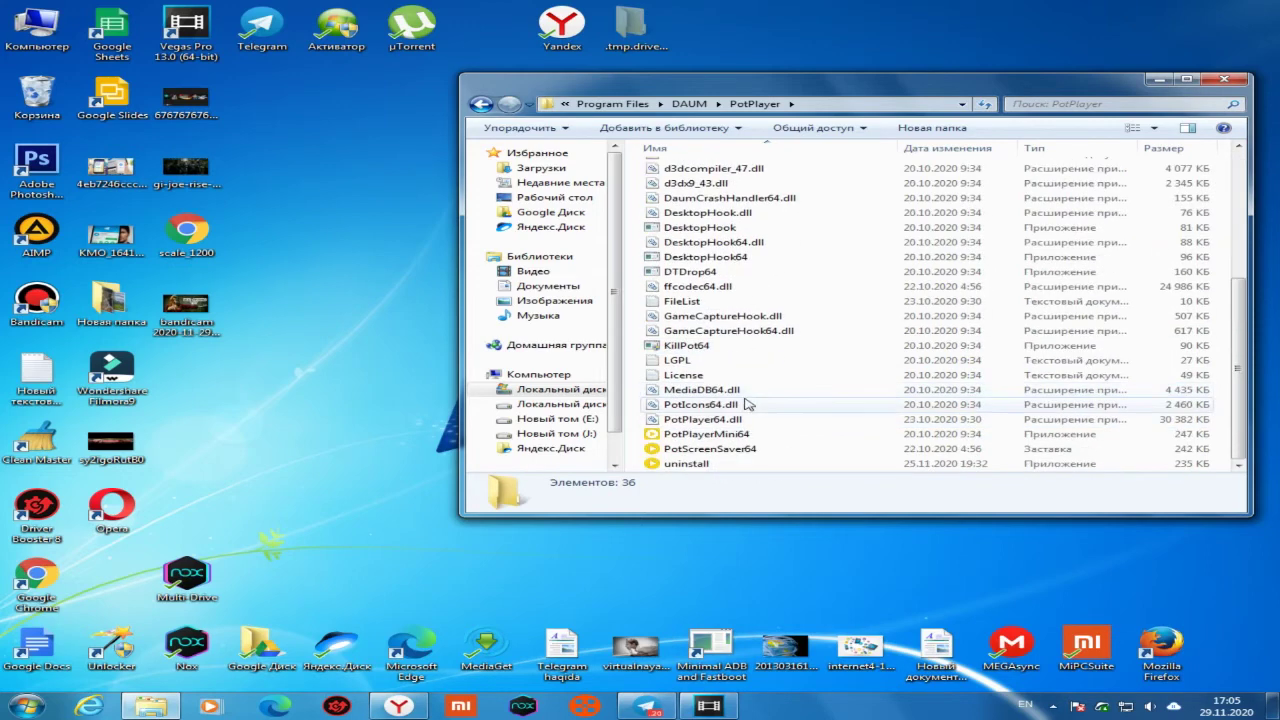
scroll(745, 397, up, 5)
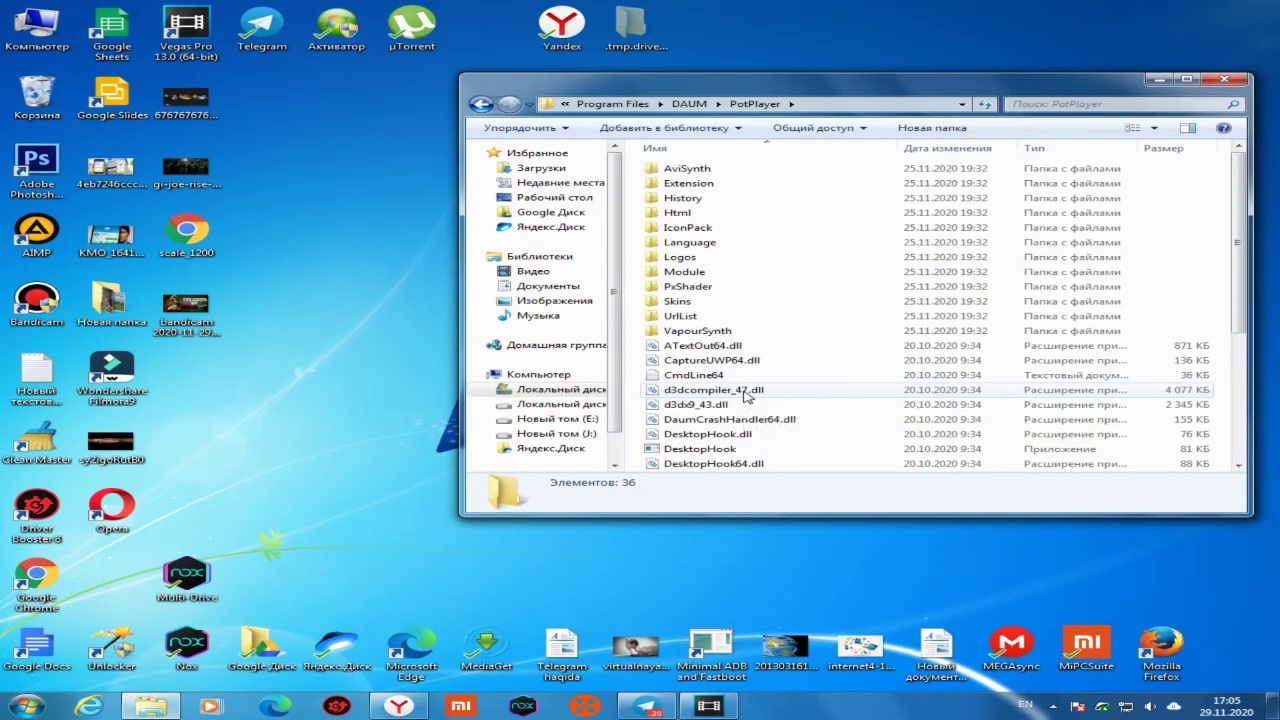
click(1243, 78)
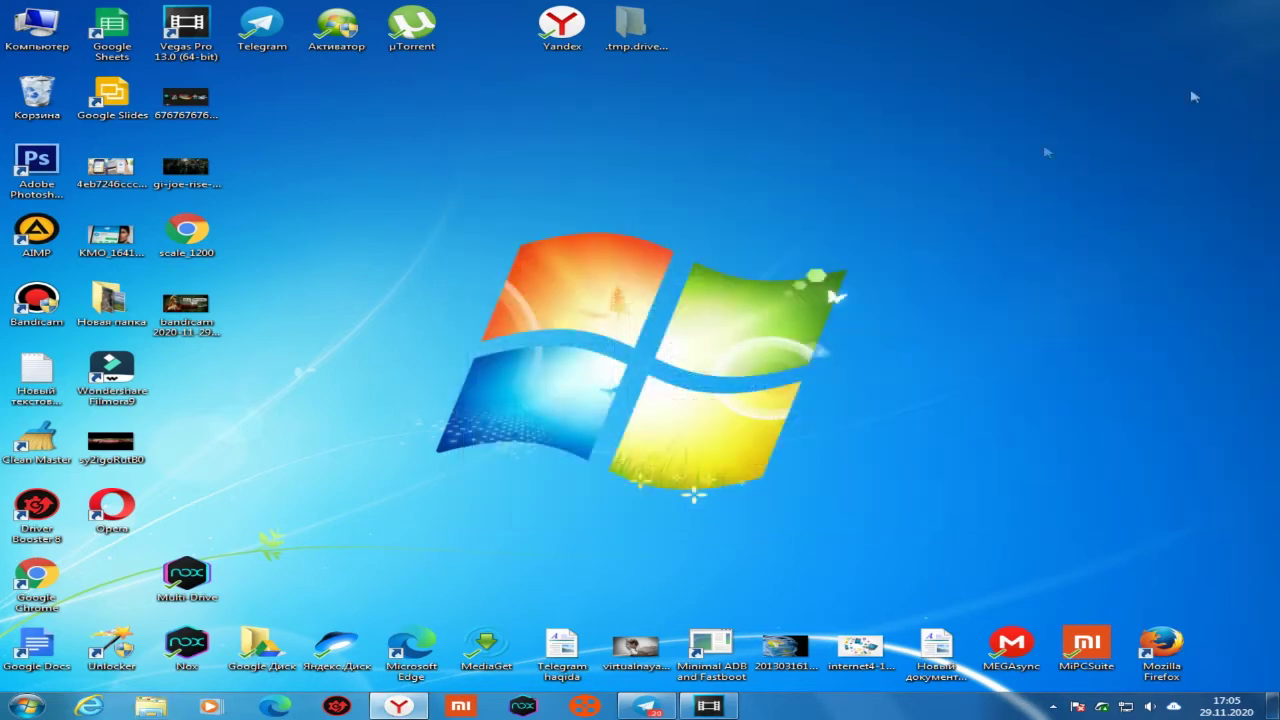
- Open the Windows Control Panel (Панель управления)
right_click(812, 206)
click(831, 248)
click(26, 706)
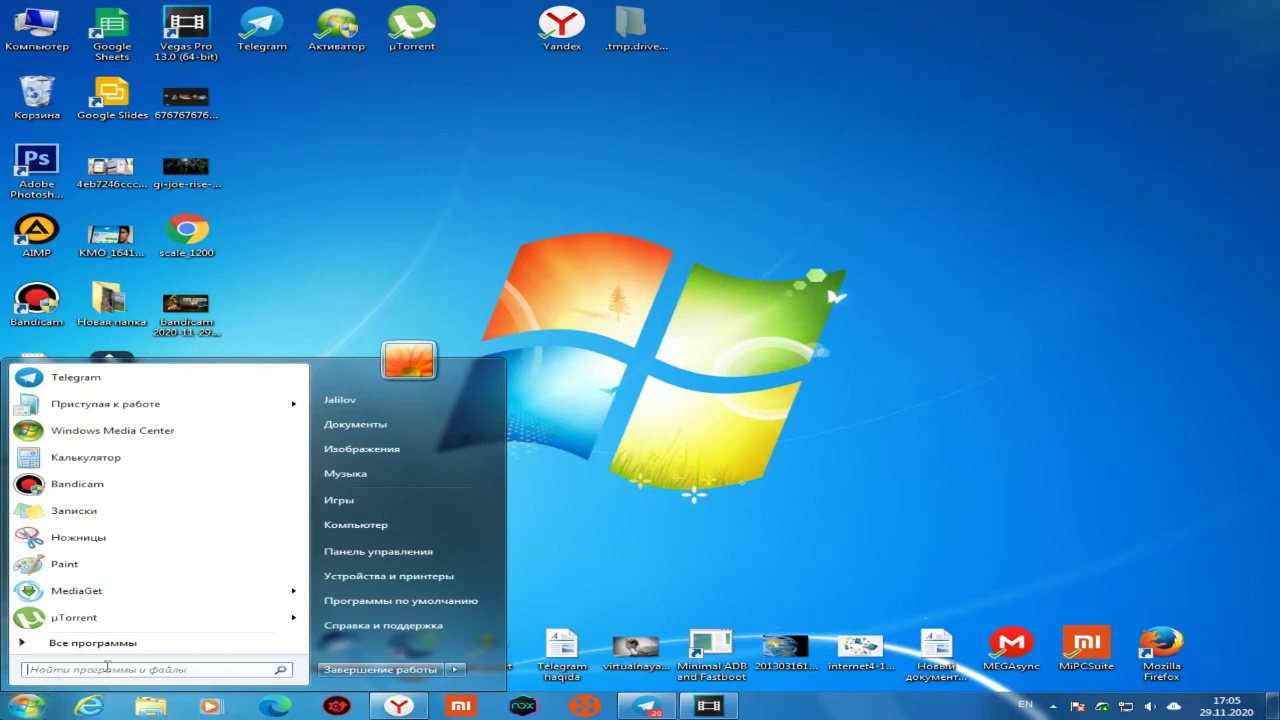
click(389, 553)
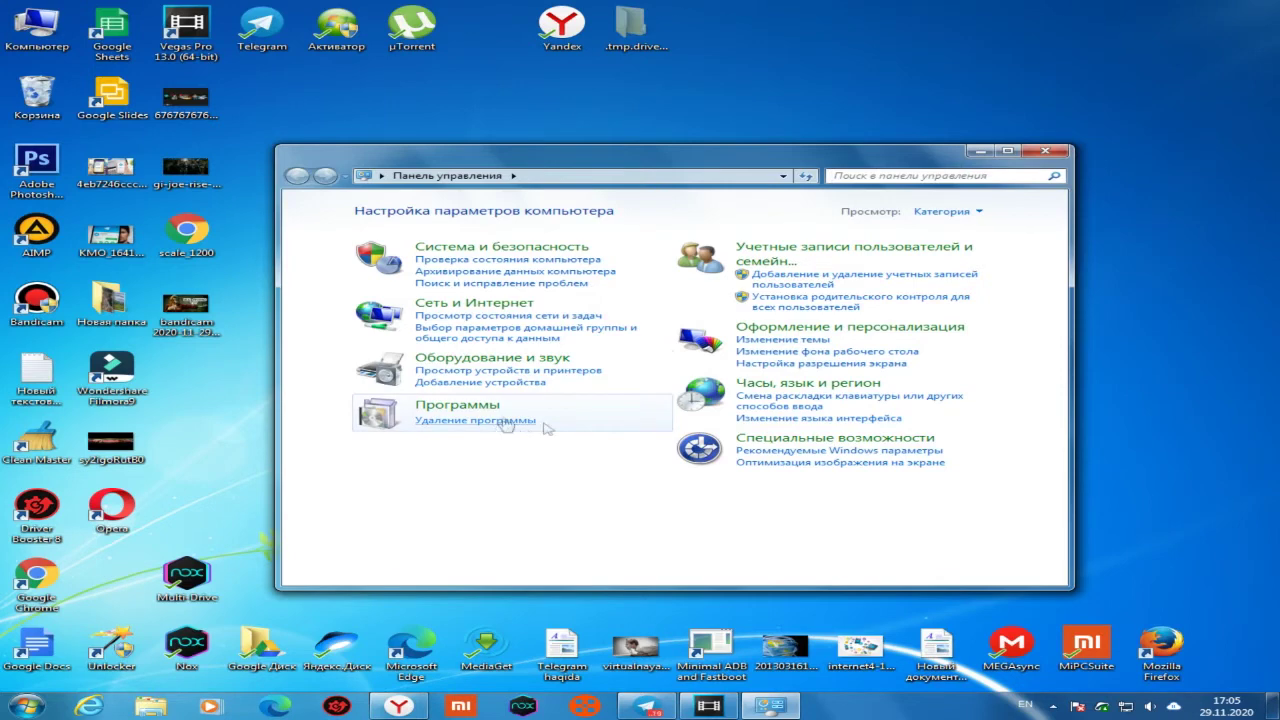
- Show the Control Panel as large icons, open Программы и компоненты, and return to the category view
click(960, 212)
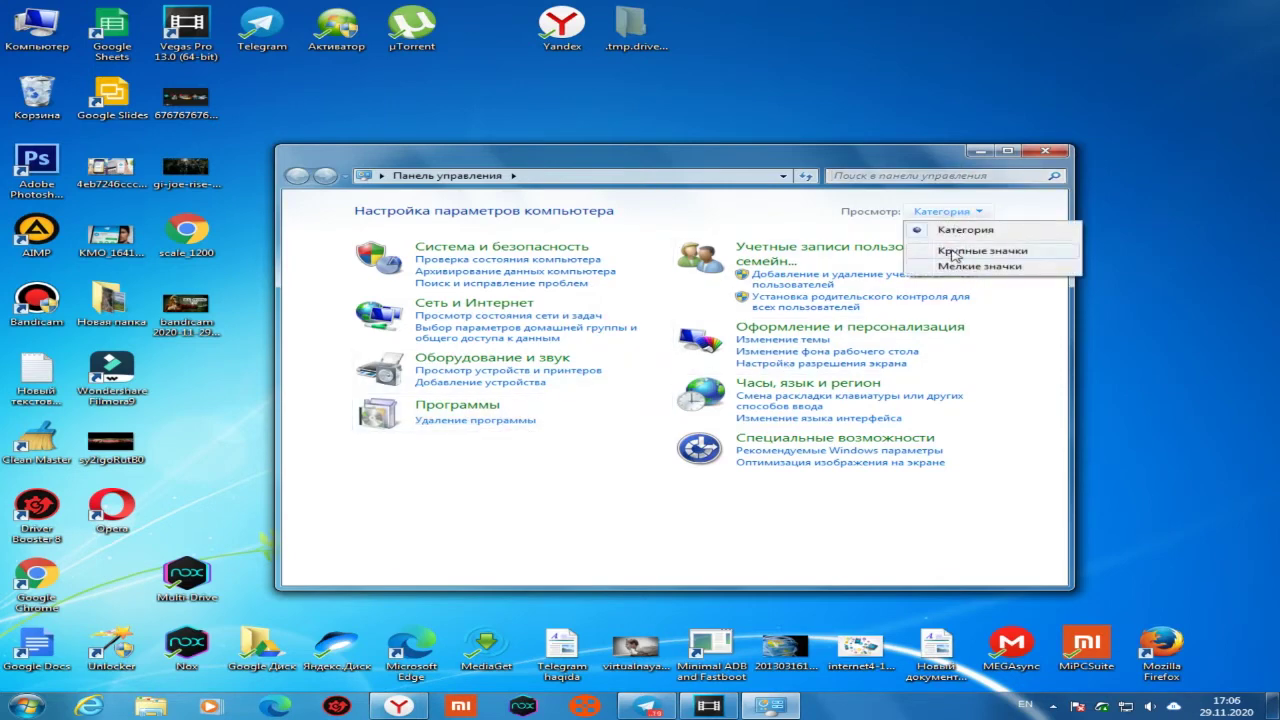
click(955, 252)
scroll(940, 300, down, 2)
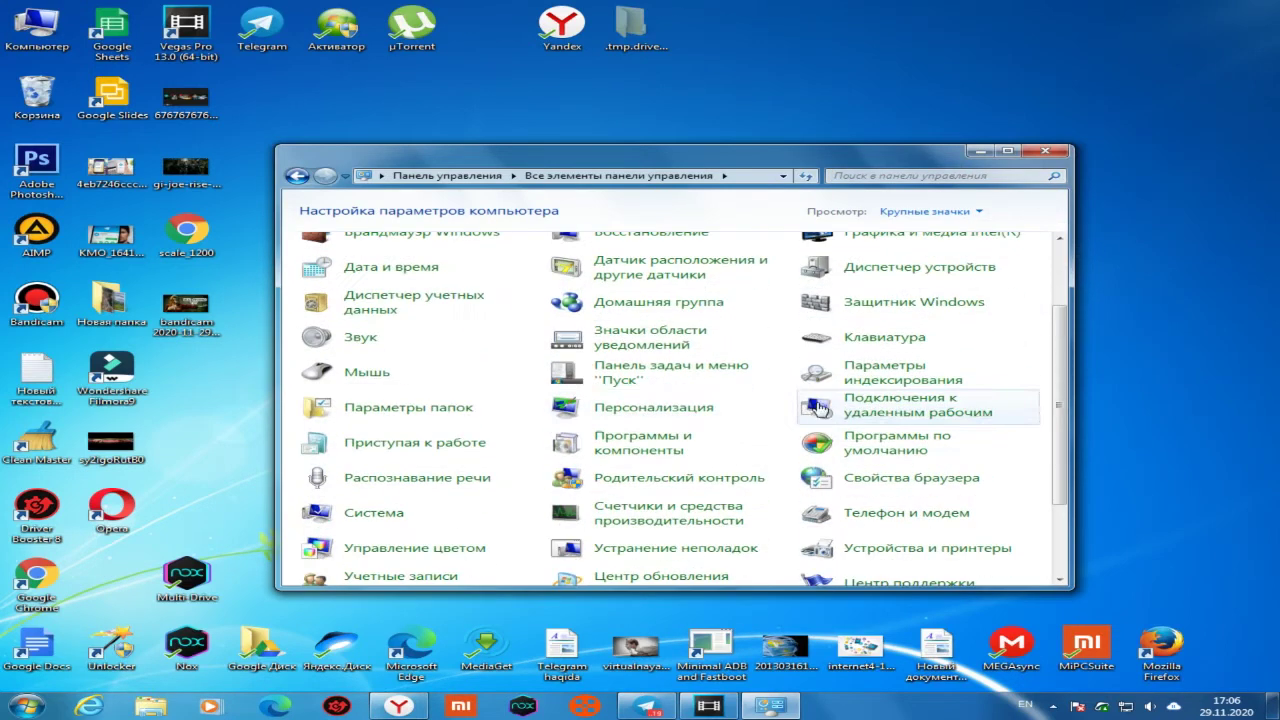
click(643, 450)
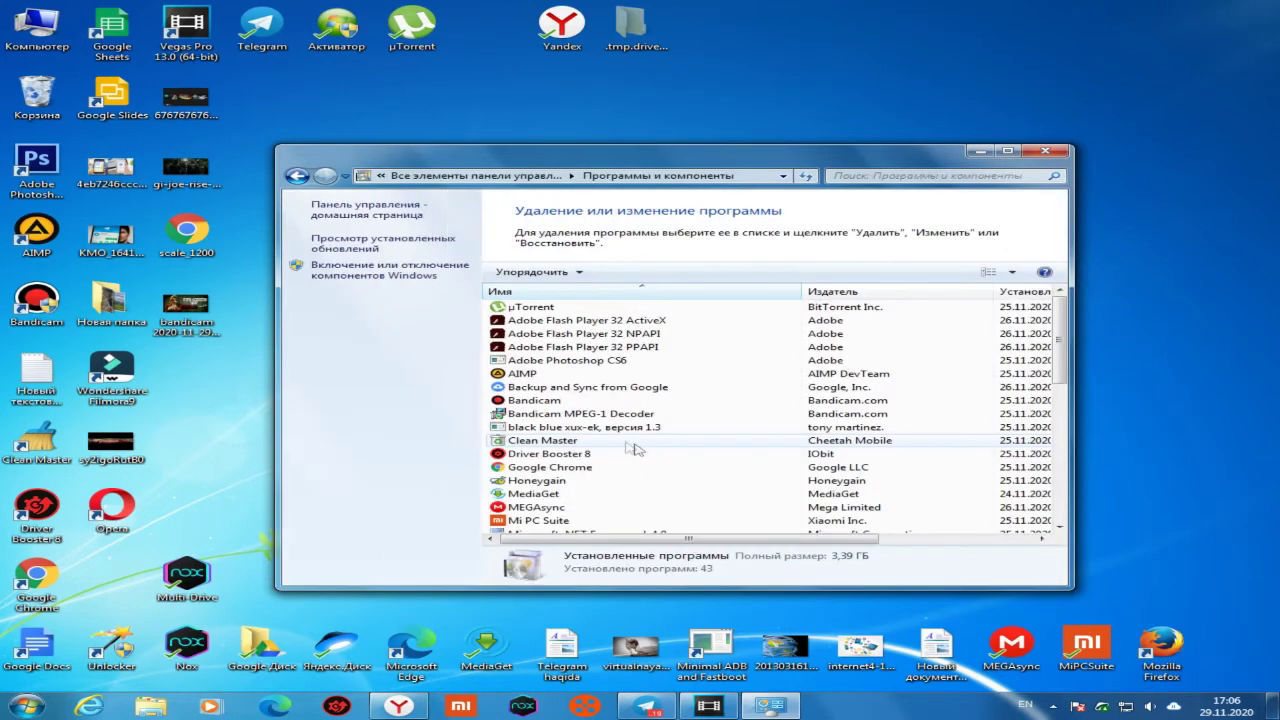
click(302, 178)
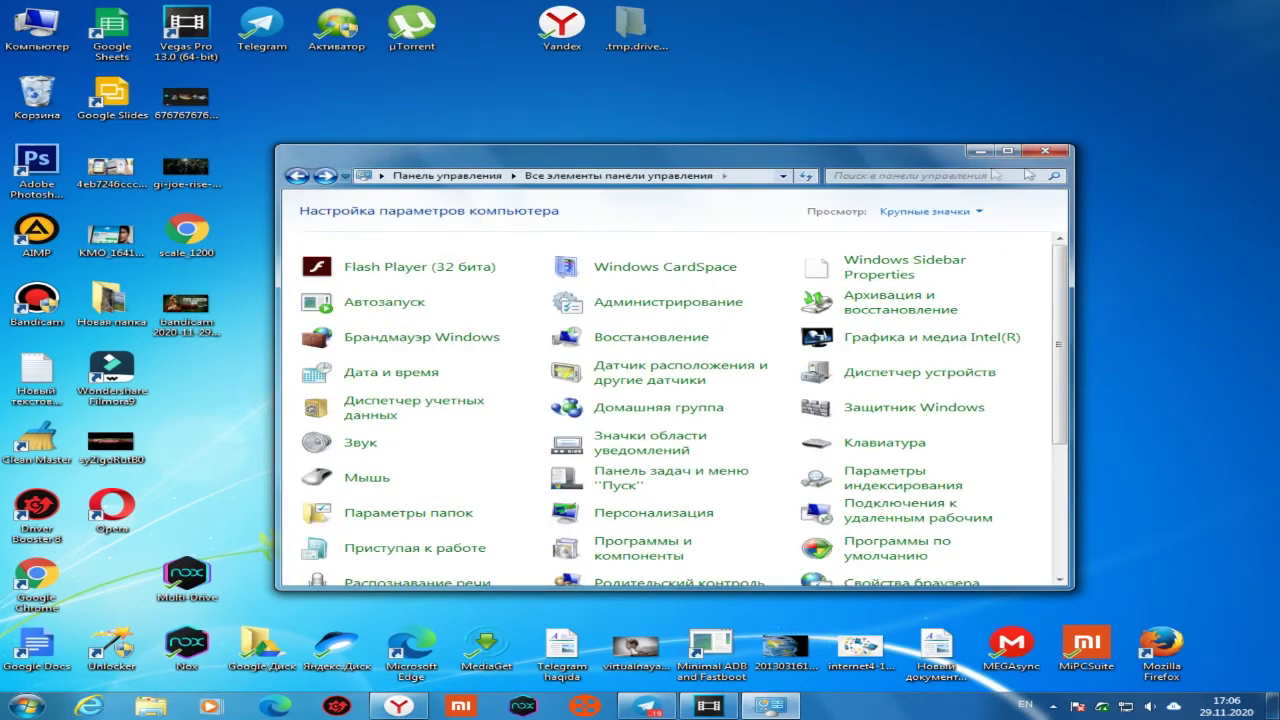
click(965, 211)
click(931, 230)
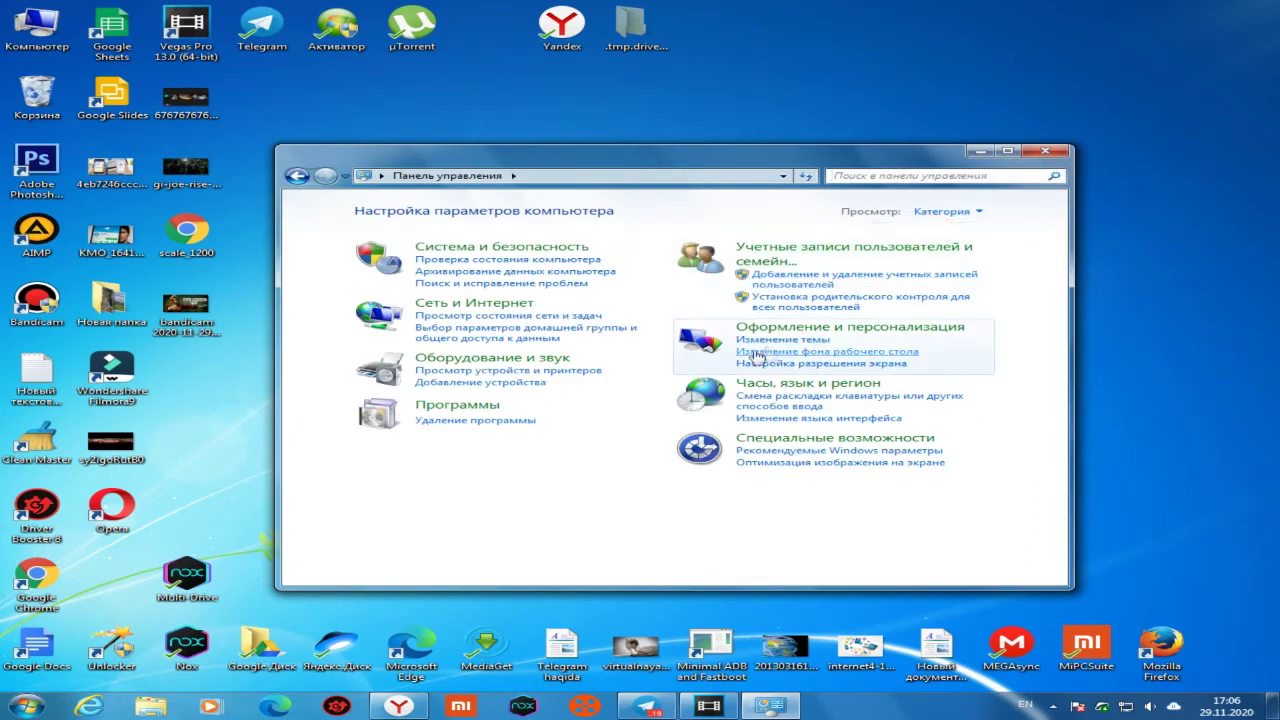
- Uninstall PotPlayer-64 bit from the installed programs list, including its entire leftover program folder
click(498, 423)
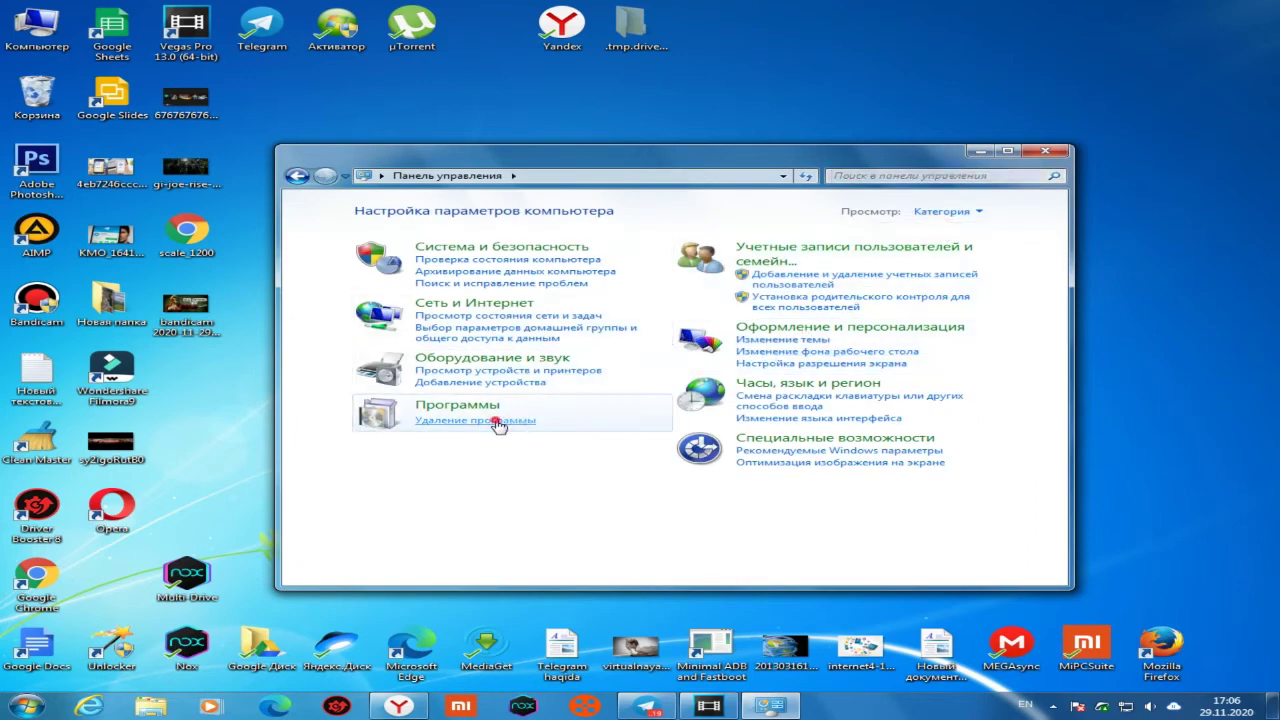
click(586, 429)
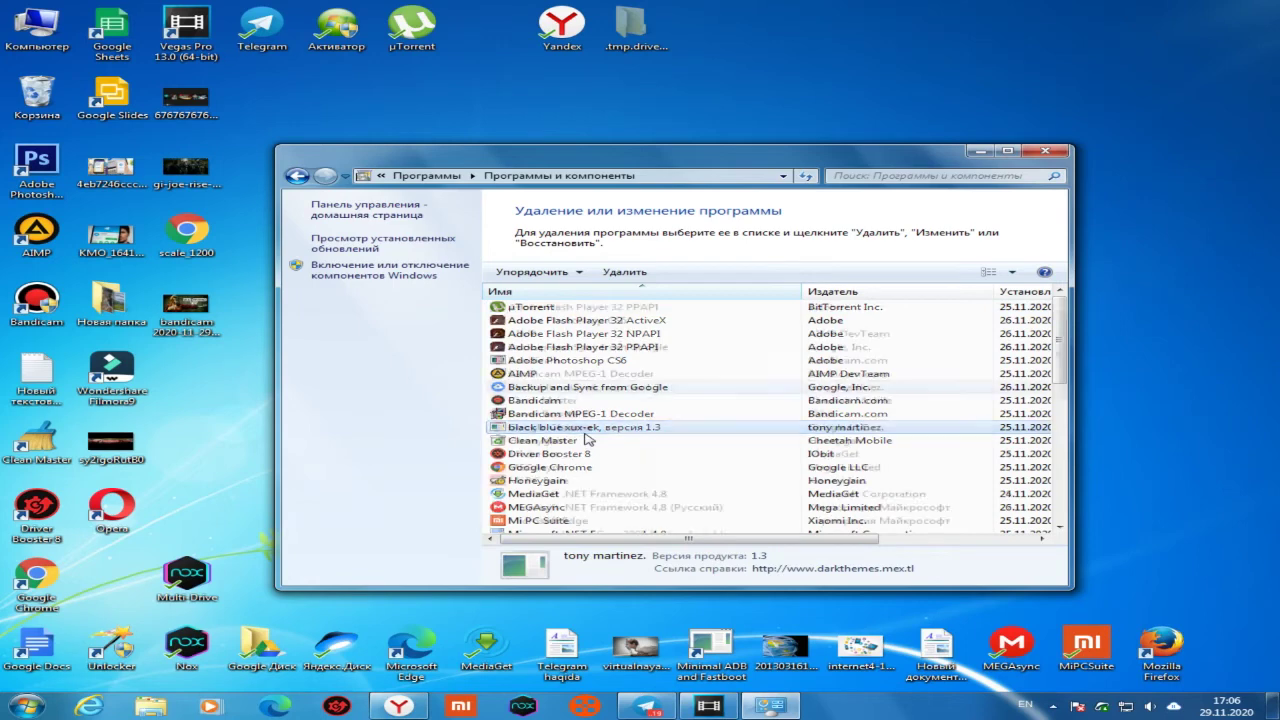
scroll(586, 440, down, 5)
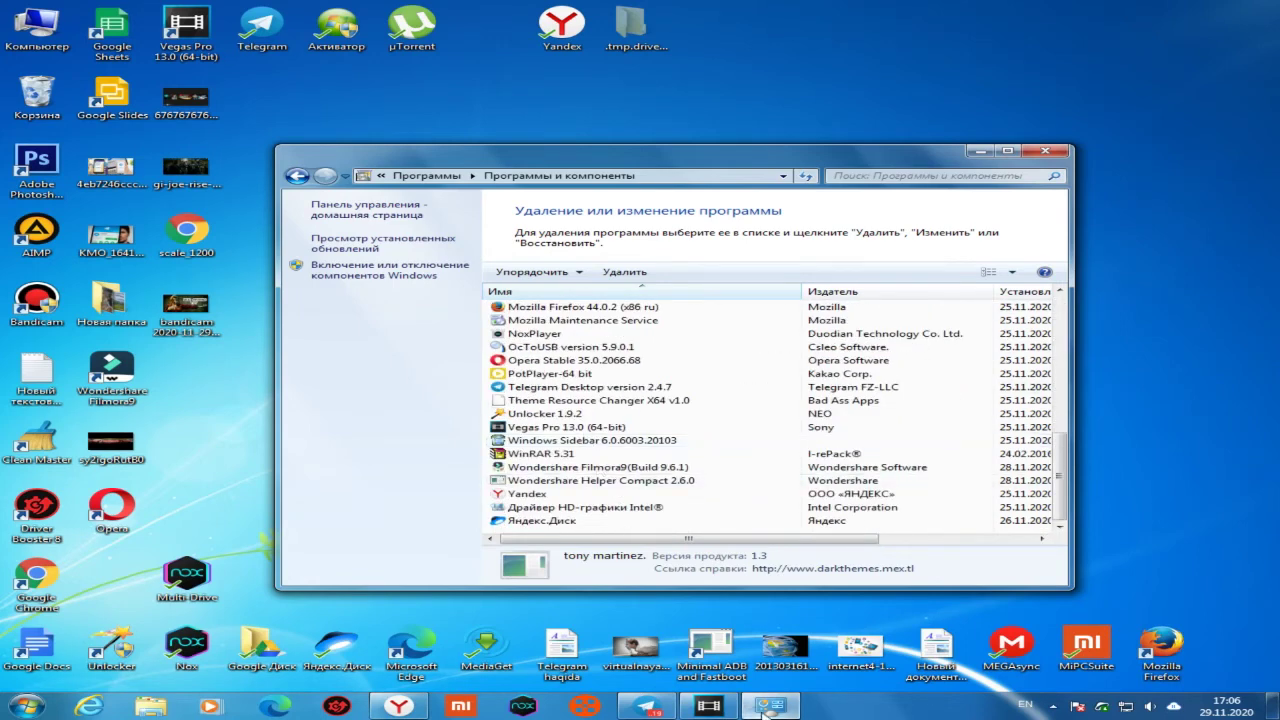
click(544, 377)
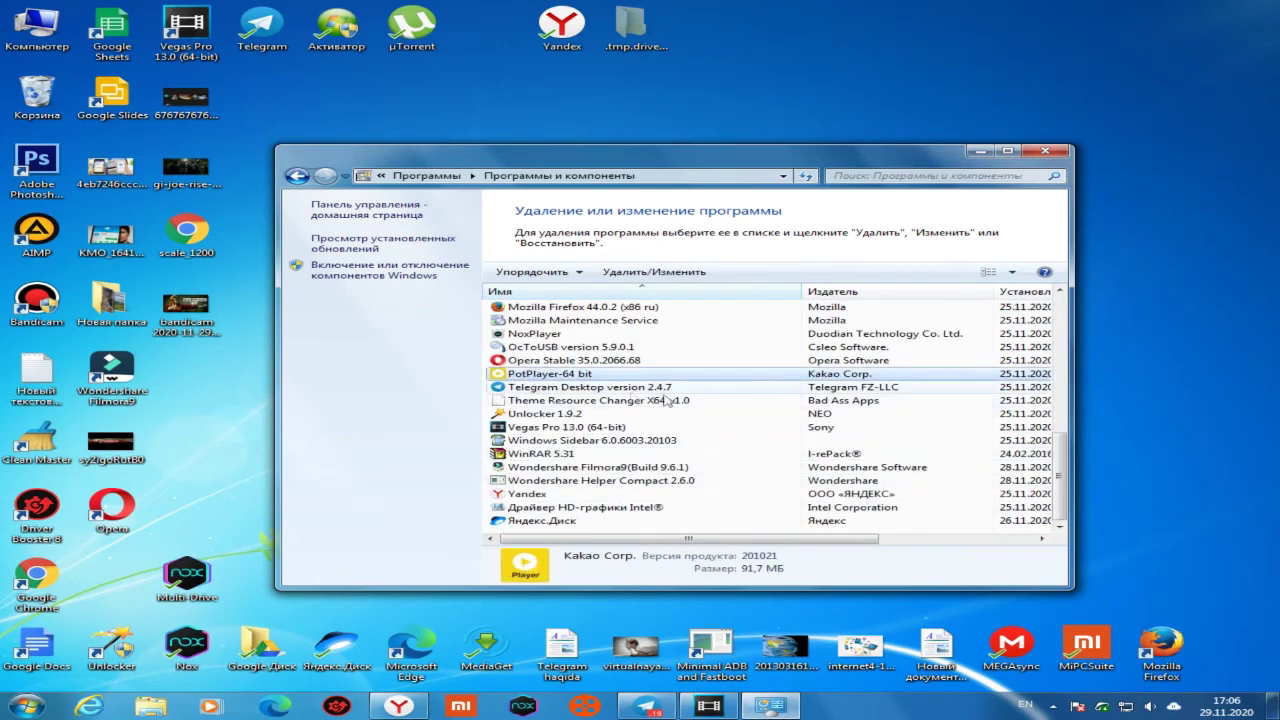
click(578, 388)
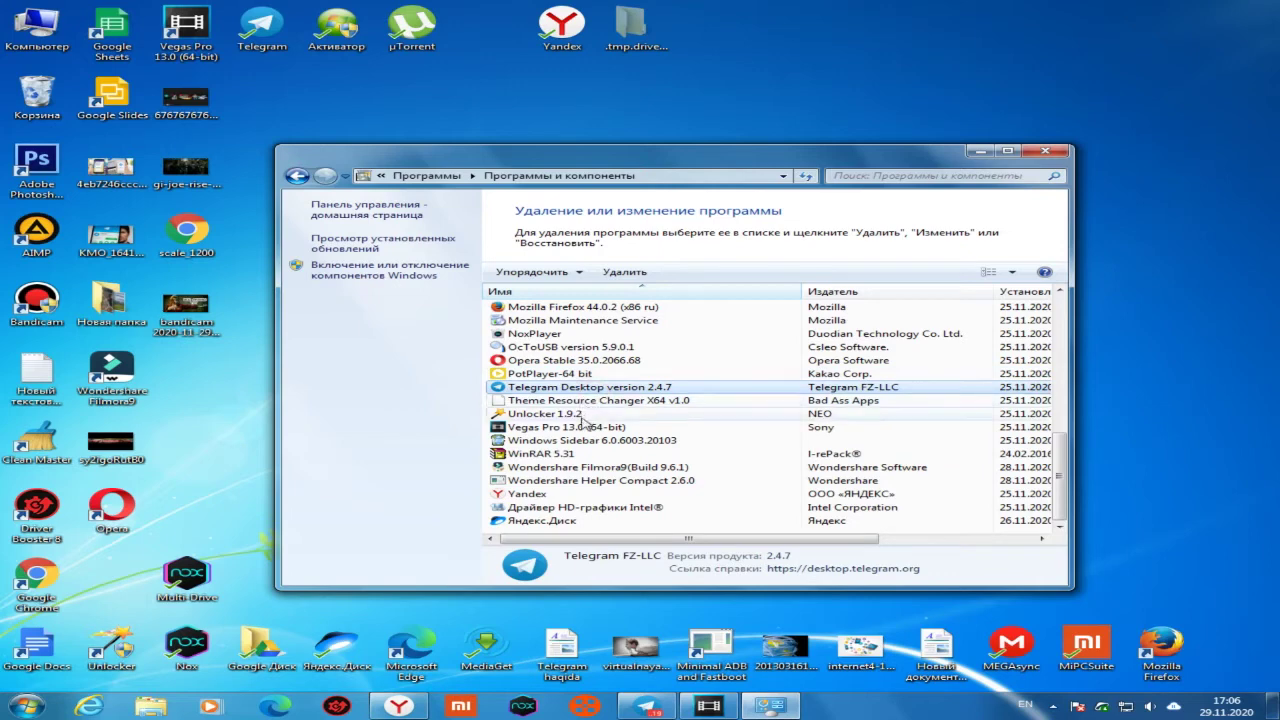
click(585, 375)
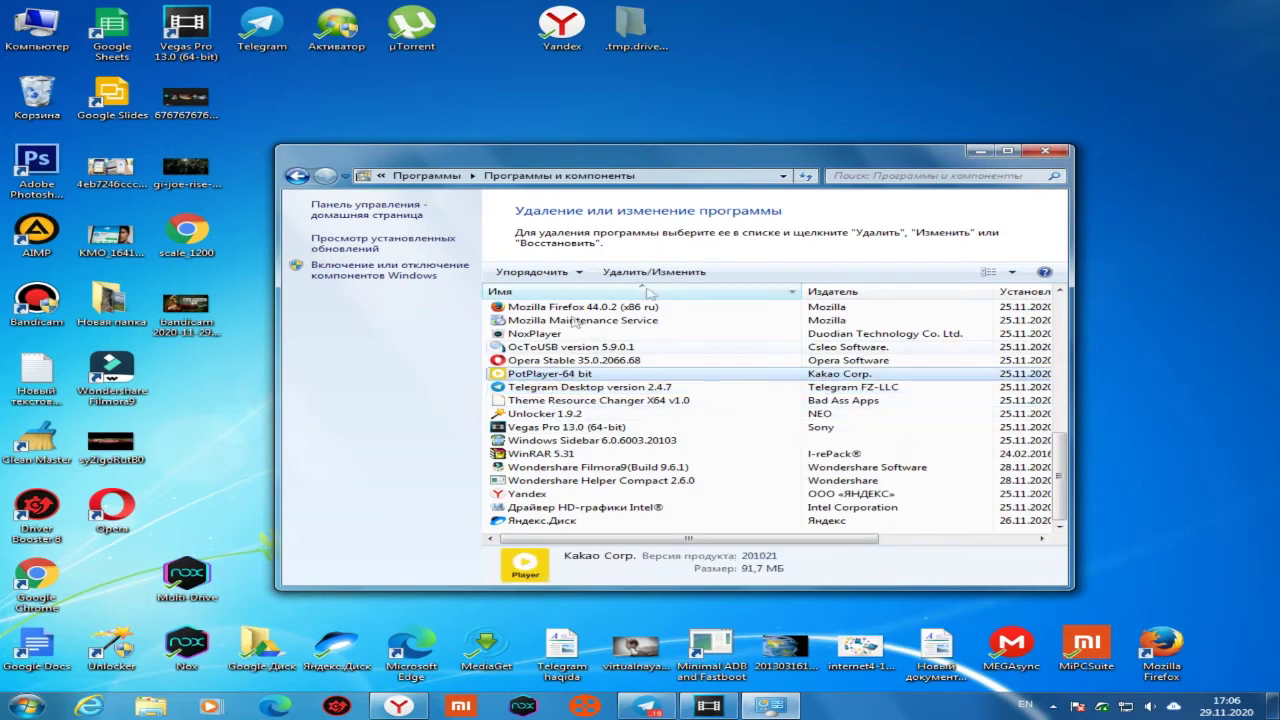
click(648, 273)
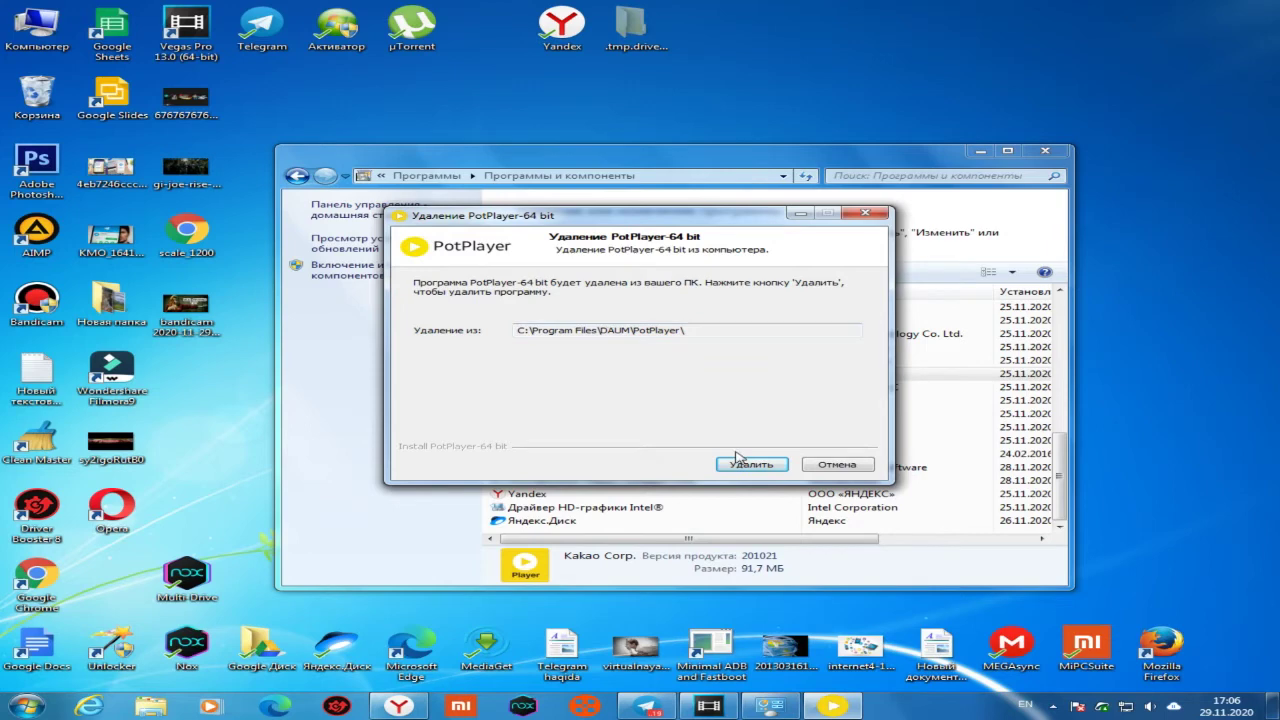
click(750, 464)
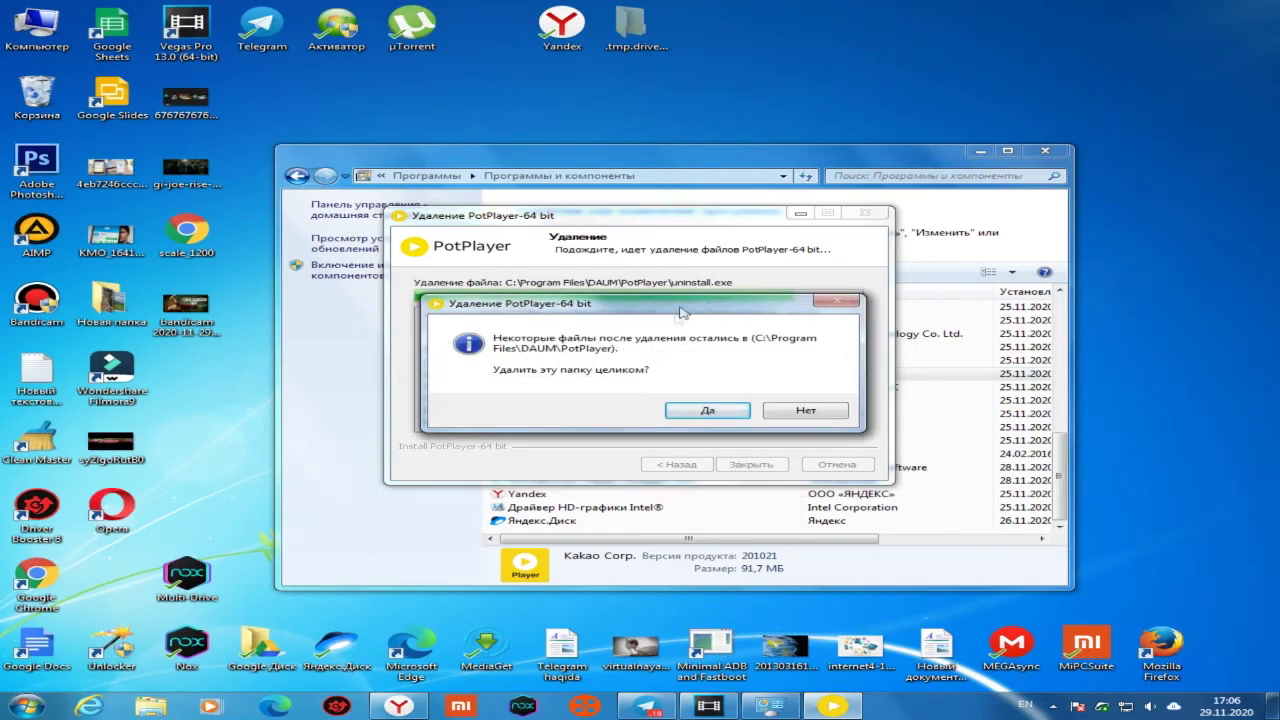
click(707, 411)
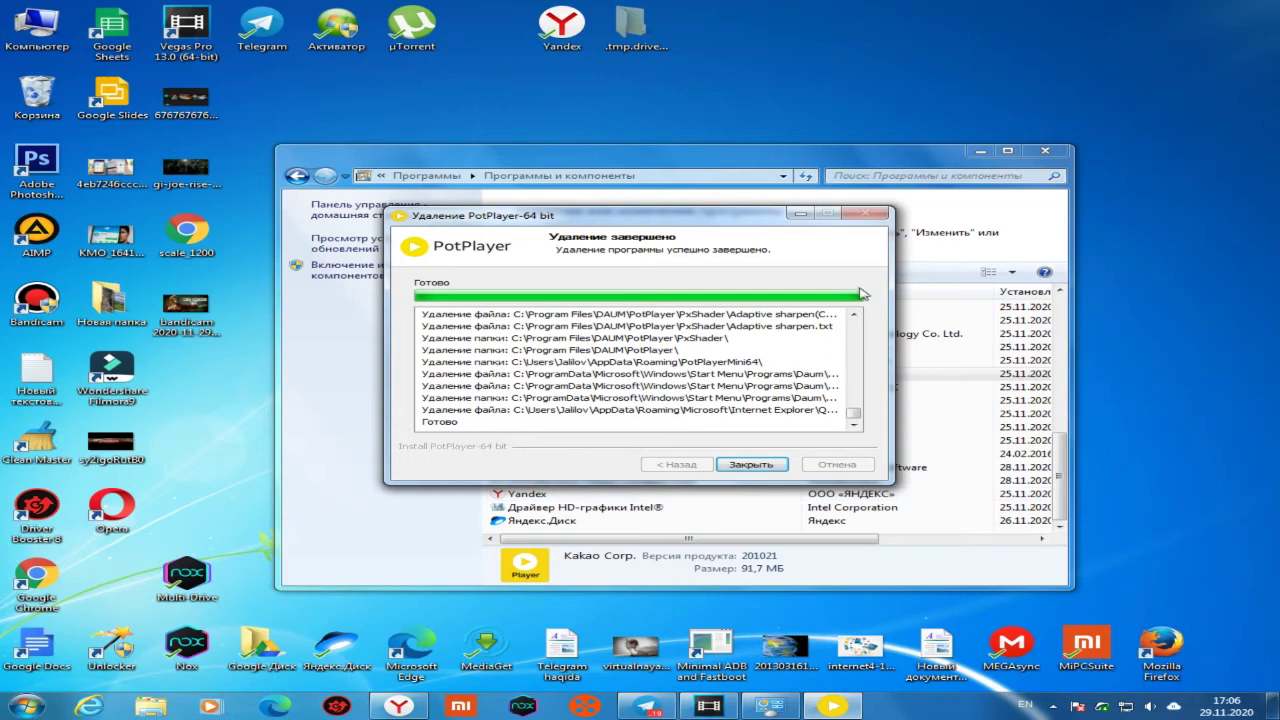
- Close the completed PotPlayer-64 bit uninstaller and the Программы и компоненты window
click(751, 466)
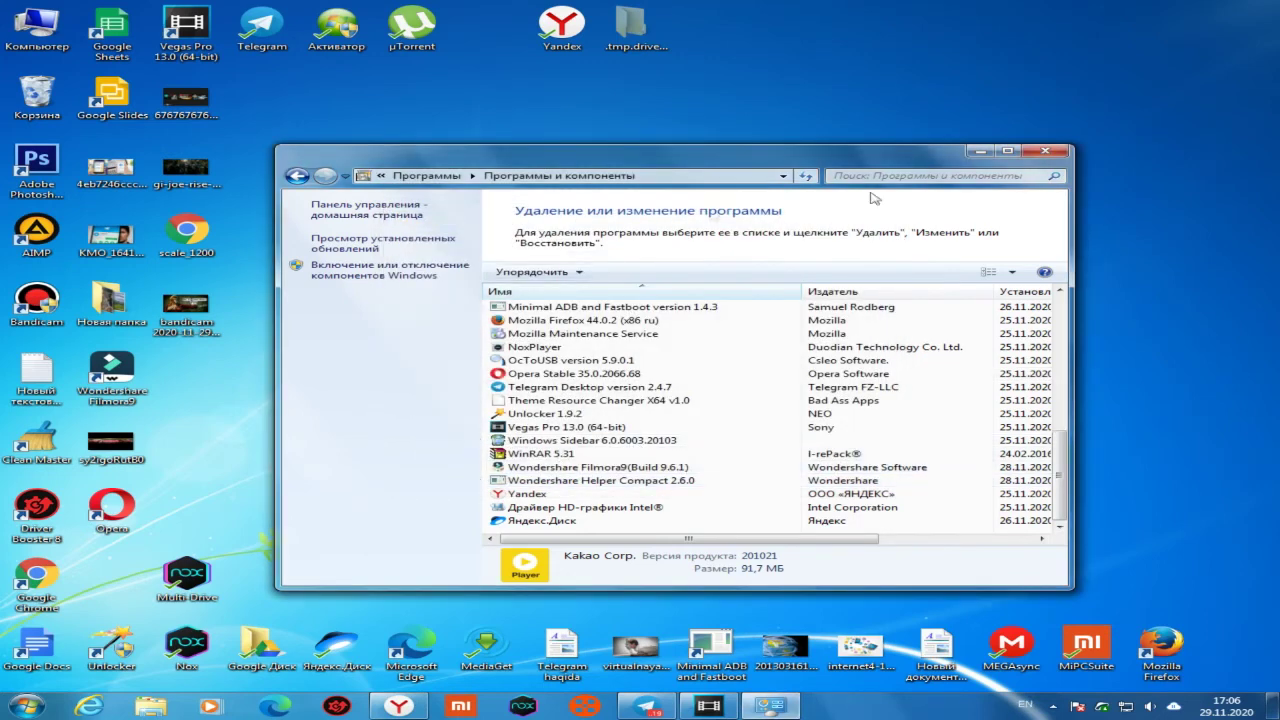
click(1050, 152)
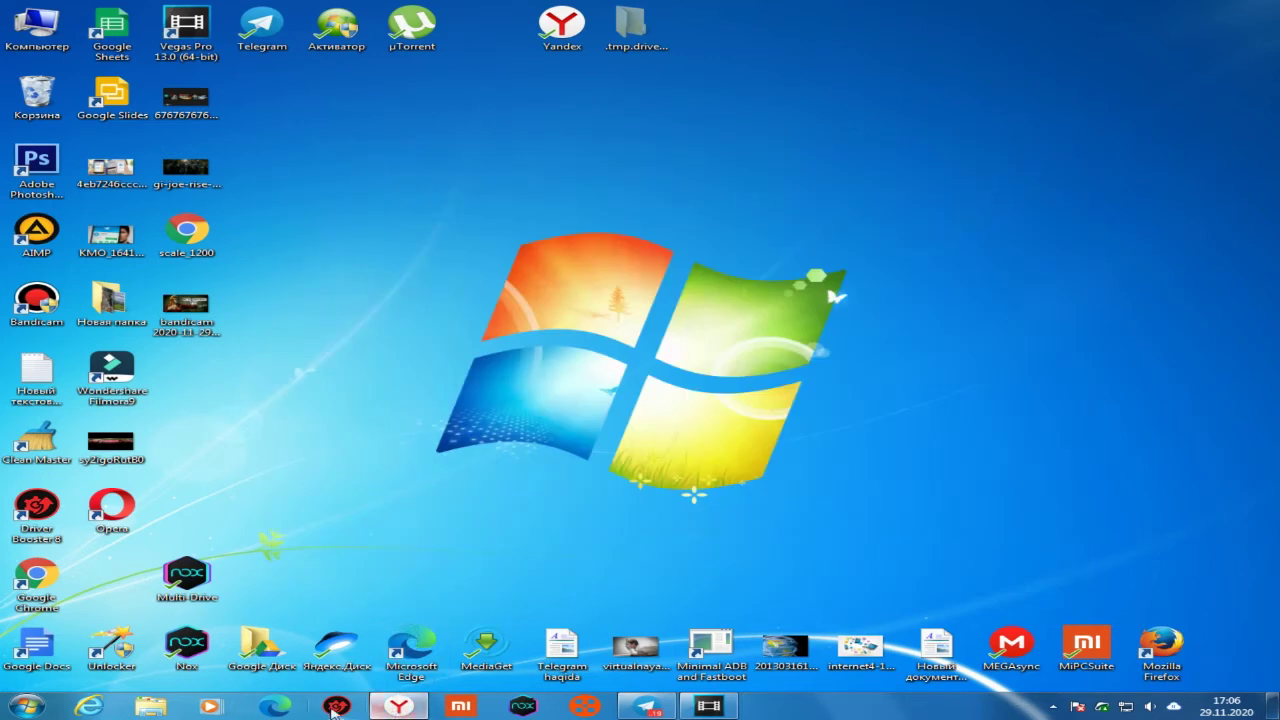
- Check the DAUM folder in C:\Program Files for leftover PotPlayer files and close the folder window
click(142, 708)
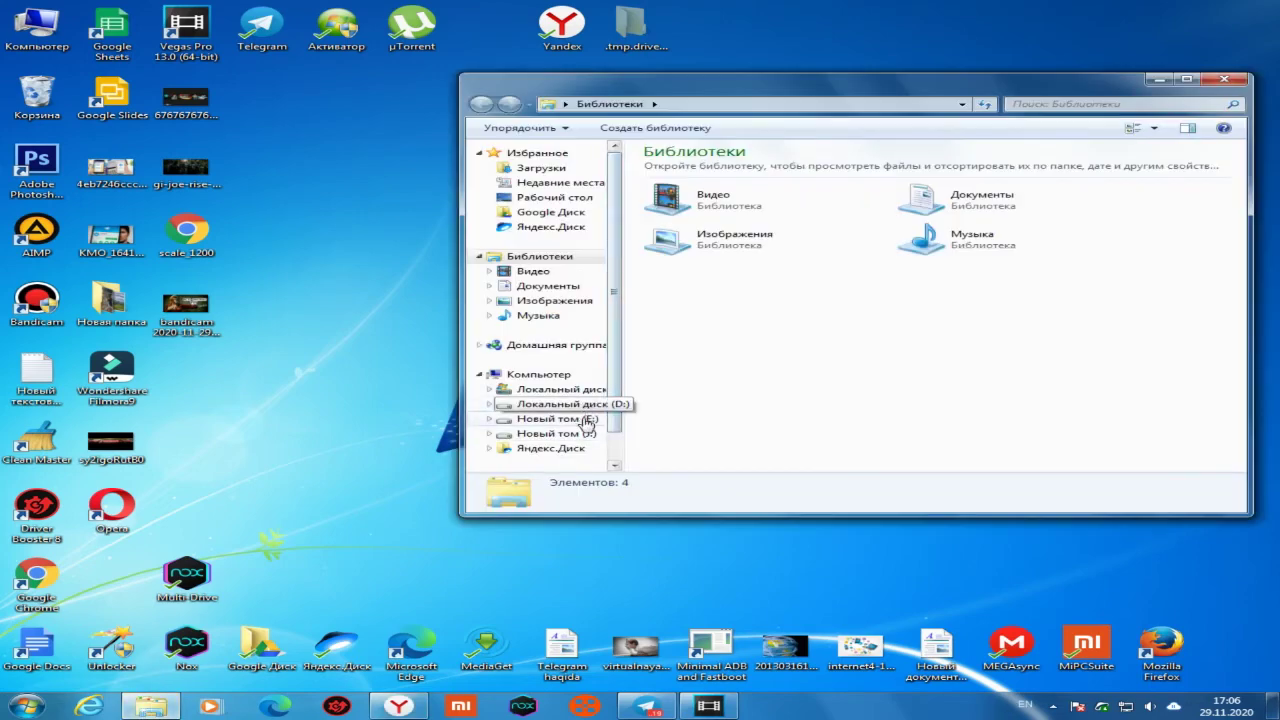
click(587, 392)
click(690, 200)
double_click(690, 198)
double_click(690, 198)
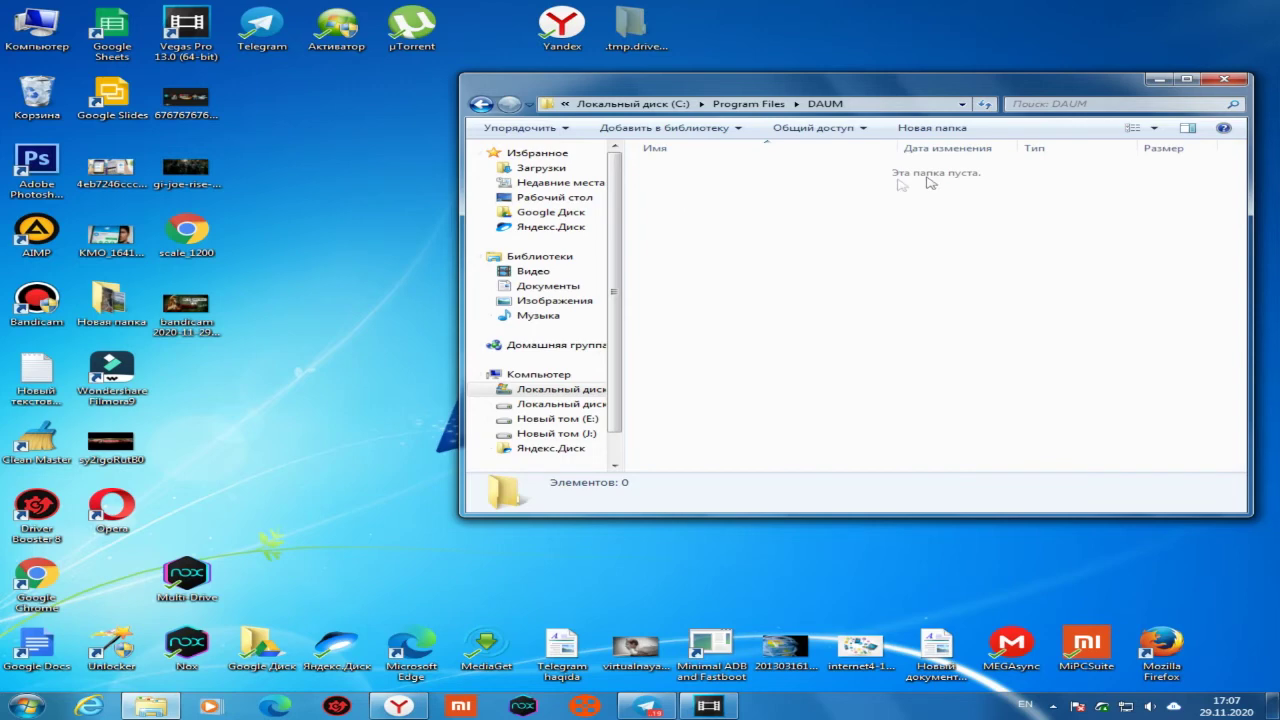
click(484, 105)
double_click(681, 203)
click(1224, 79)
right_click(742, 66)
click(757, 105)
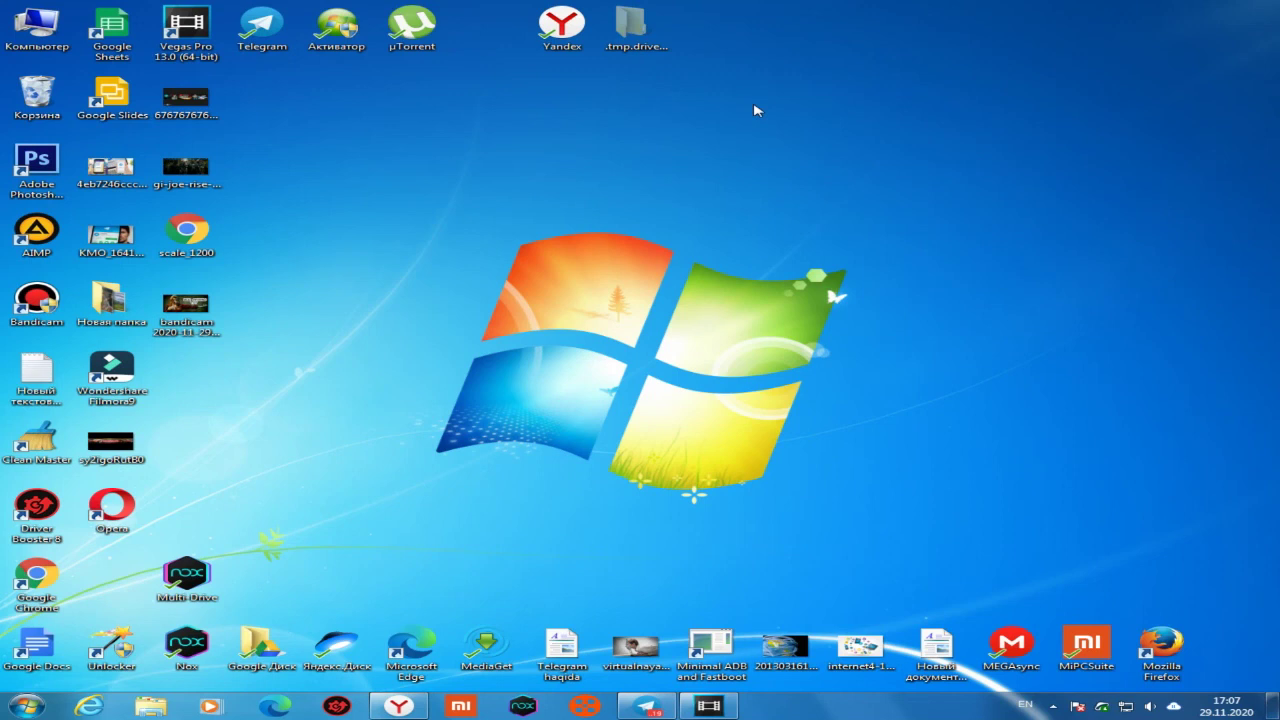
mouse_move(772, 7)
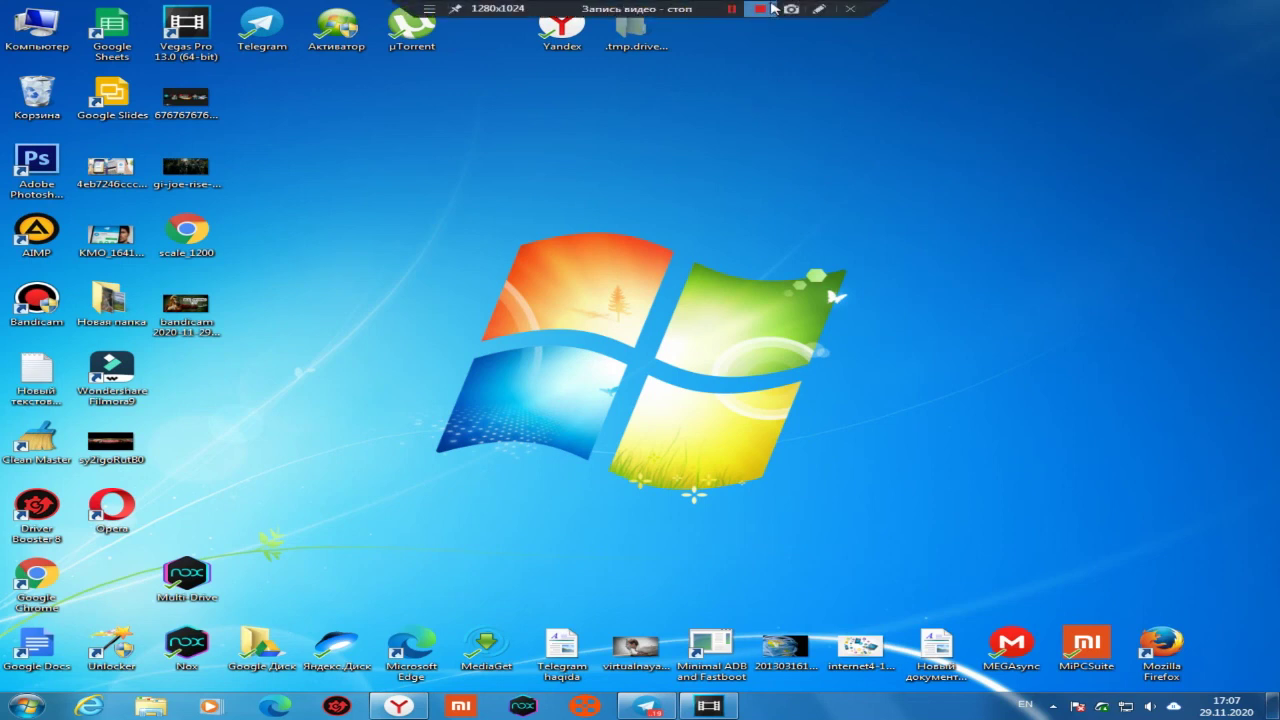